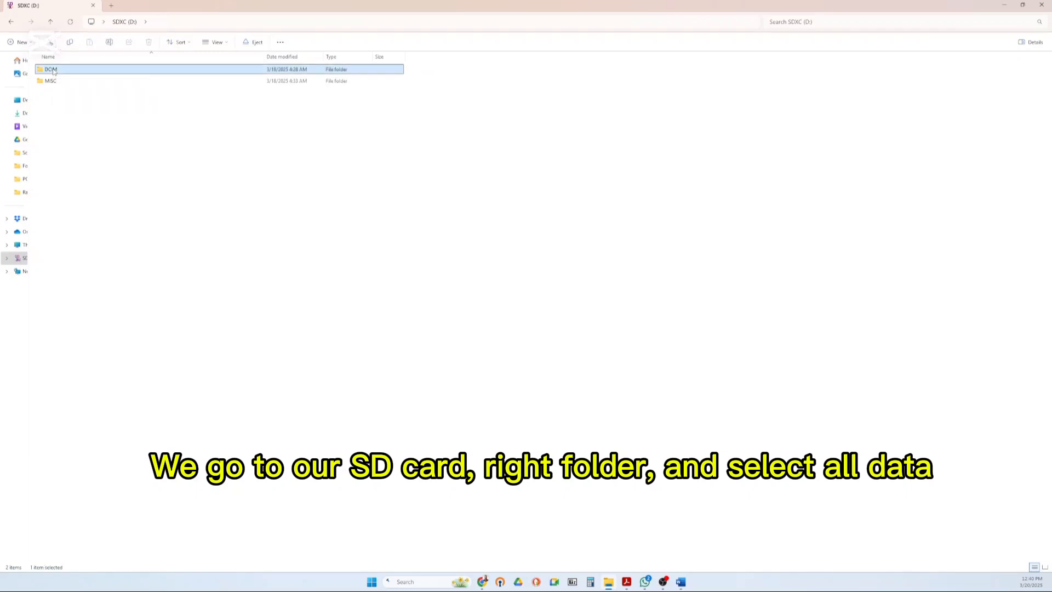
double_click(53, 71)
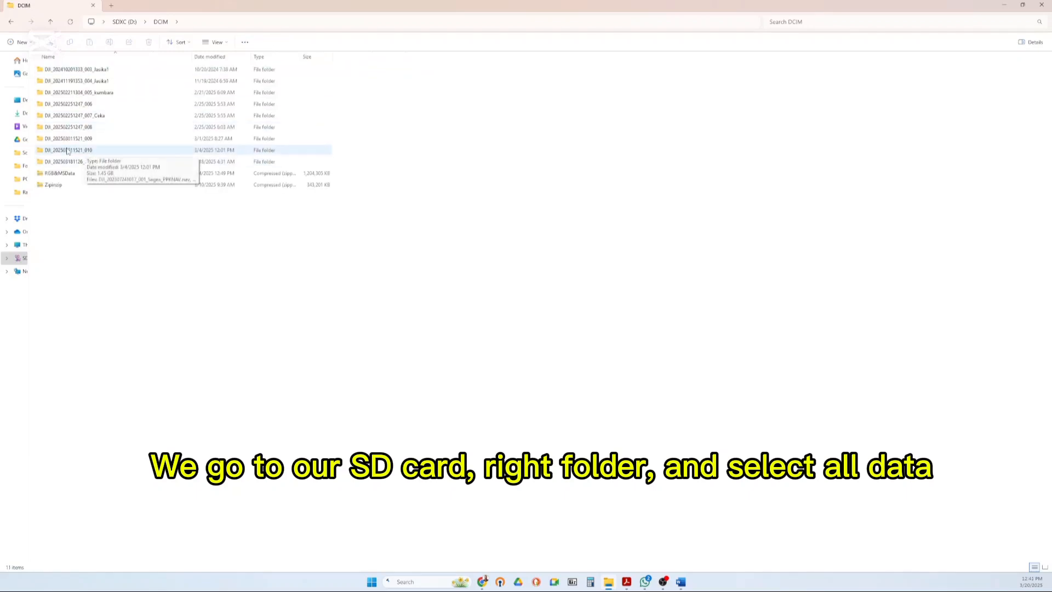
double_click(72, 150)
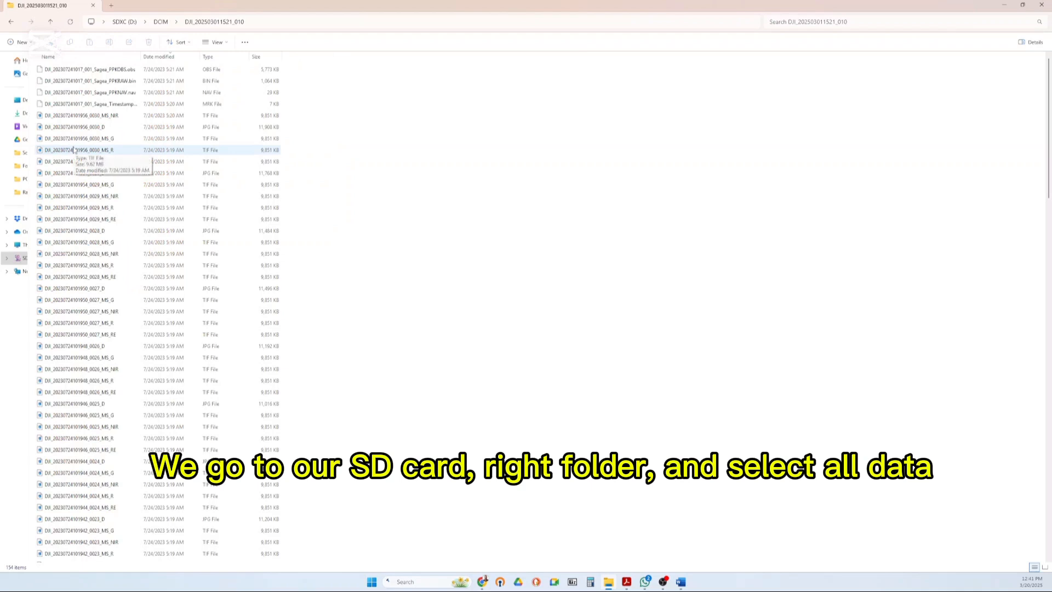
click(72, 128)
key(ctrl+a)
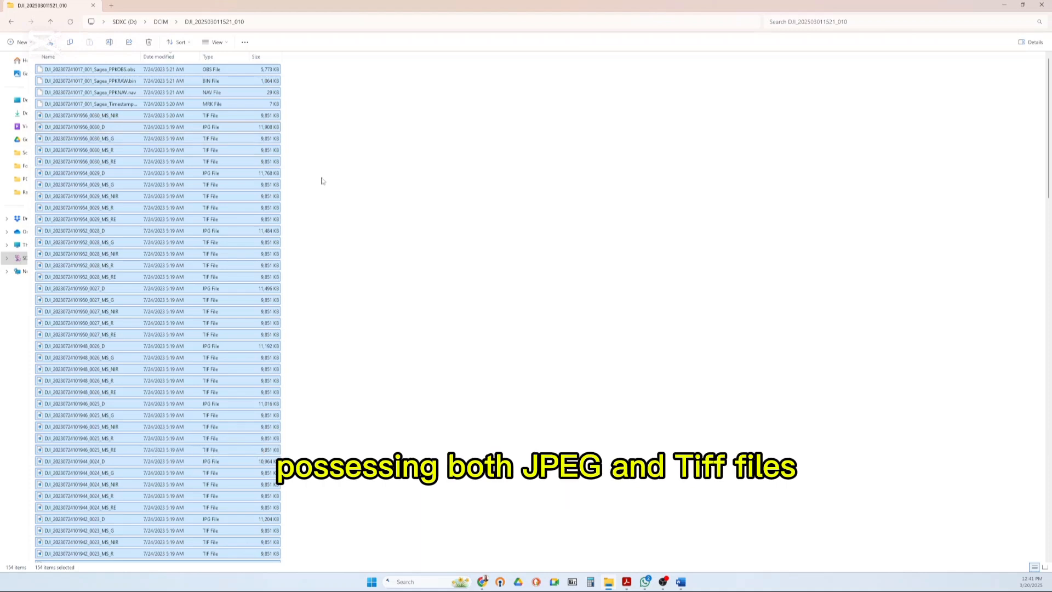
right_click(216, 198)
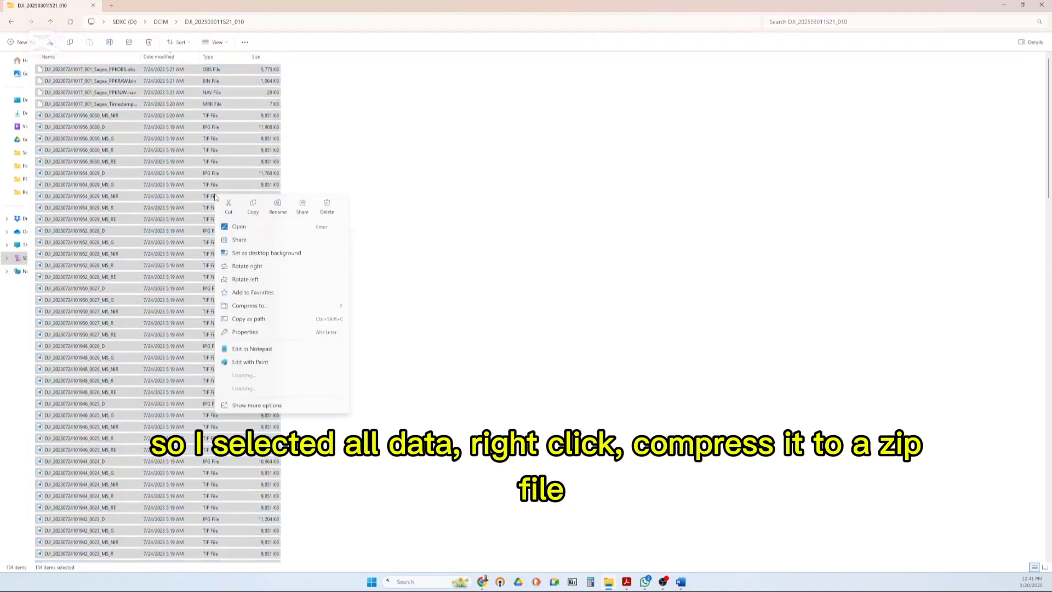
mouse_move(268, 306)
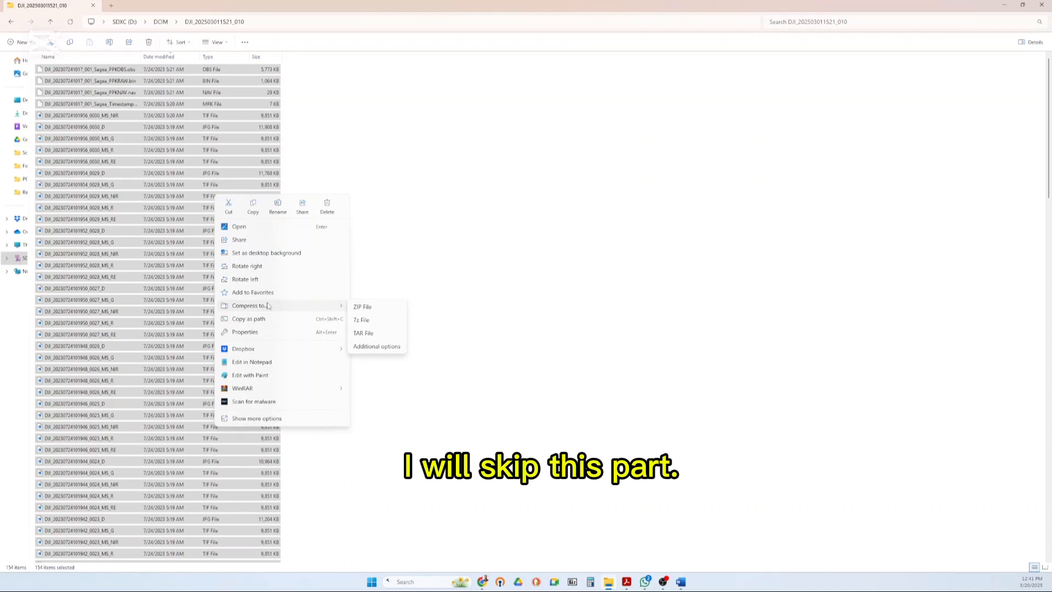
Return to the DCIM folder and select the already compressed RGB&MSData archive
click(12, 22)
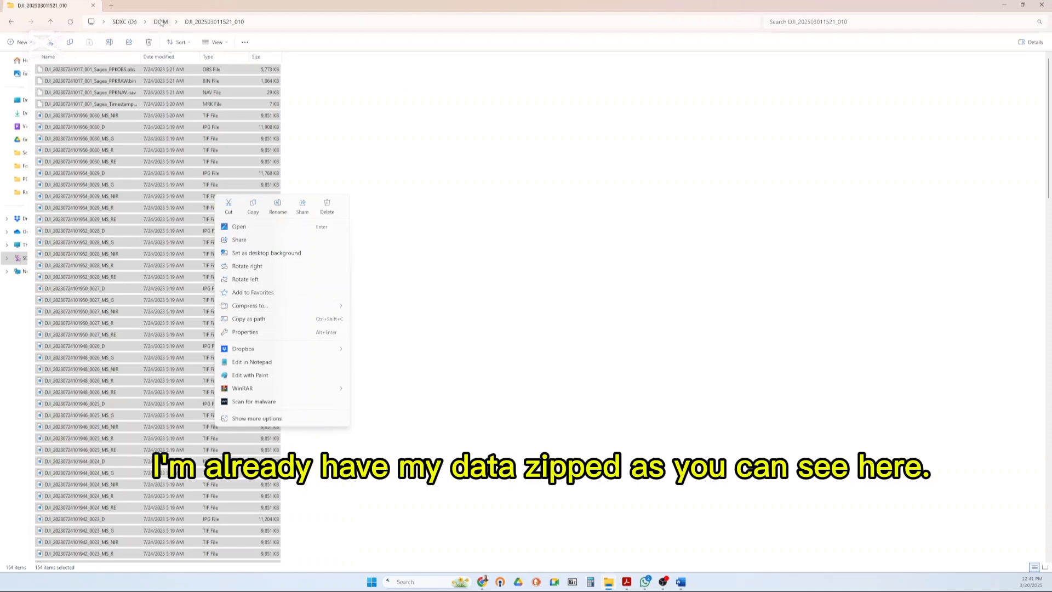
click(60, 174)
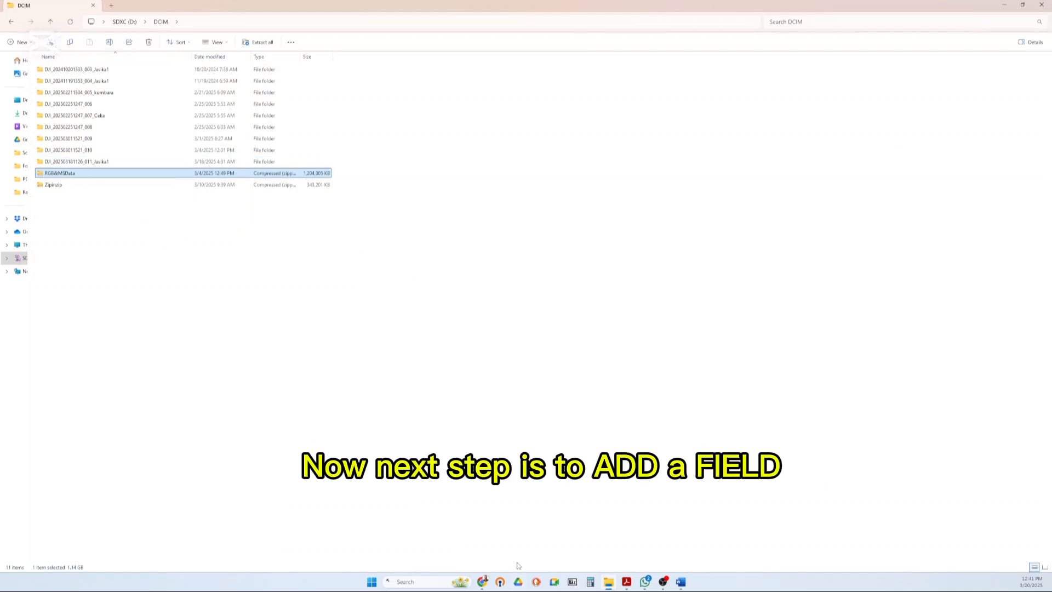
Switch to the Agremo web app in Chrome and view the list of production fields
mouse_move(484, 581)
click(571, 542)
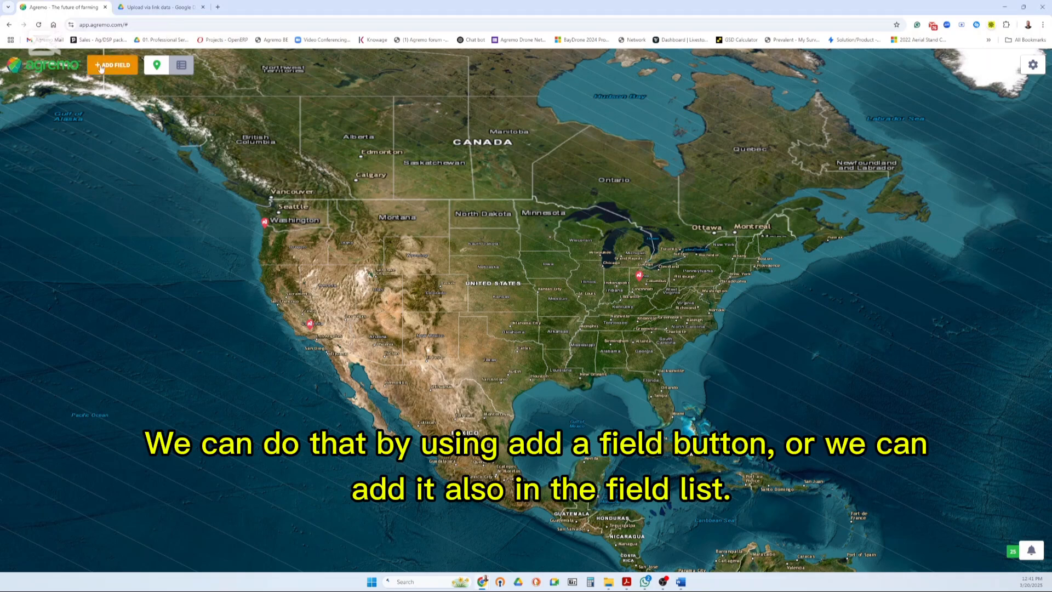
click(187, 68)
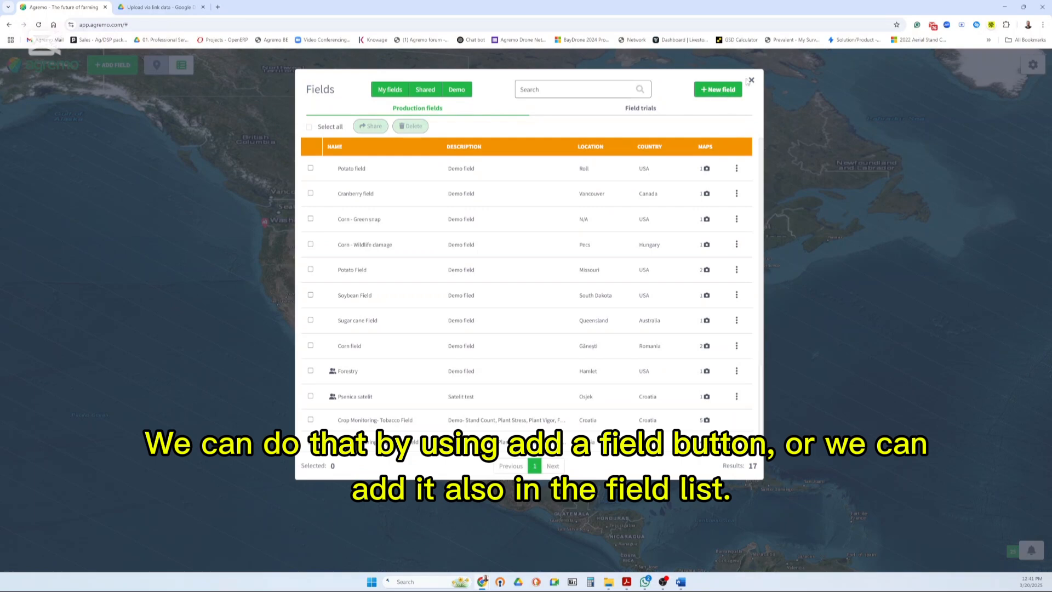
click(751, 80)
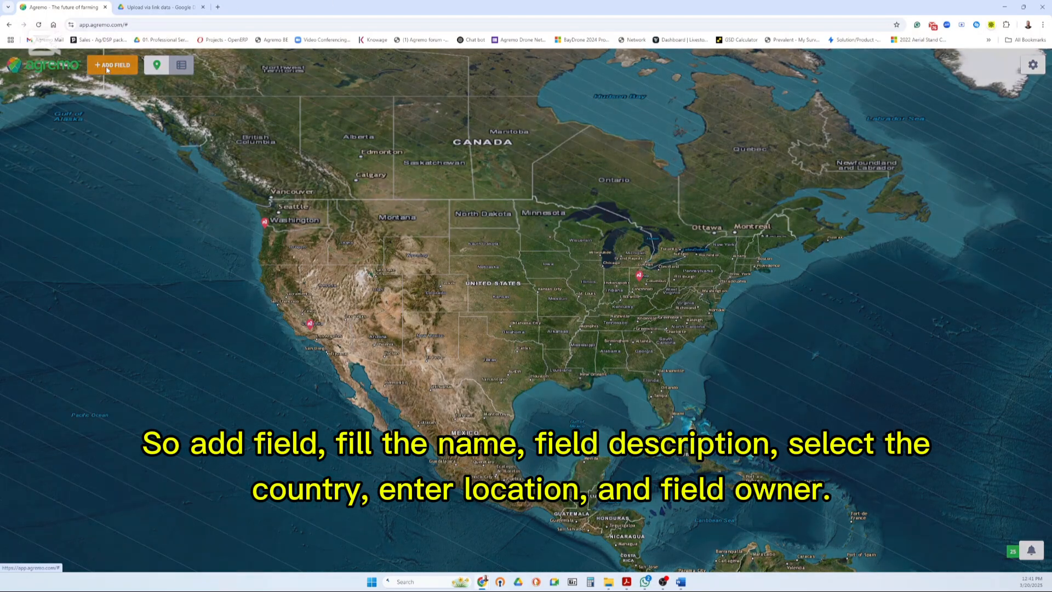
Start a new field named Demo with the description Upload and the country set to USA
click(108, 67)
click(446, 176)
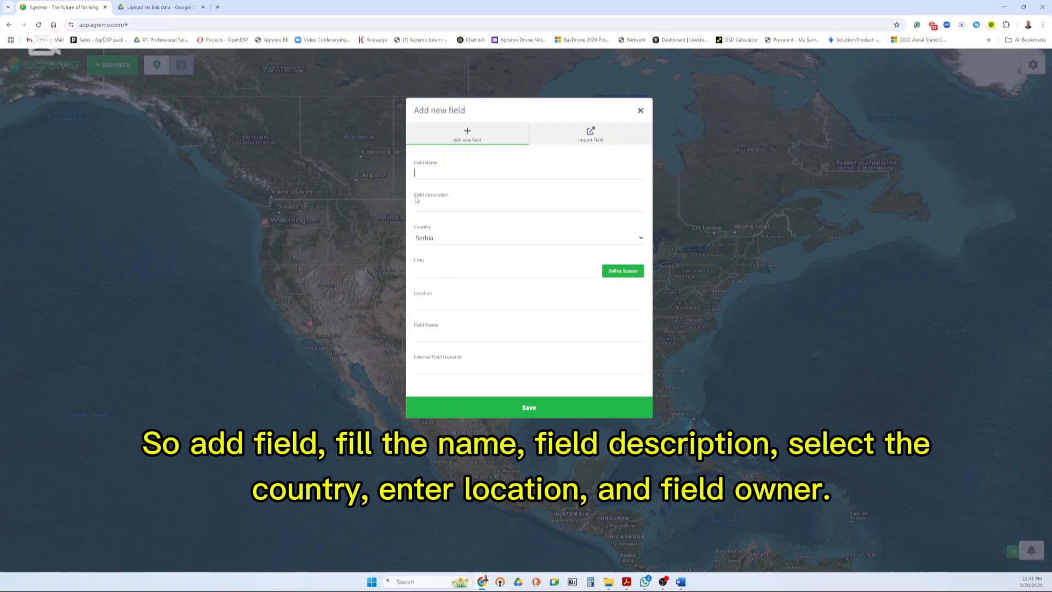
text(Demo)
click(475, 206)
text(Upload)
click(452, 241)
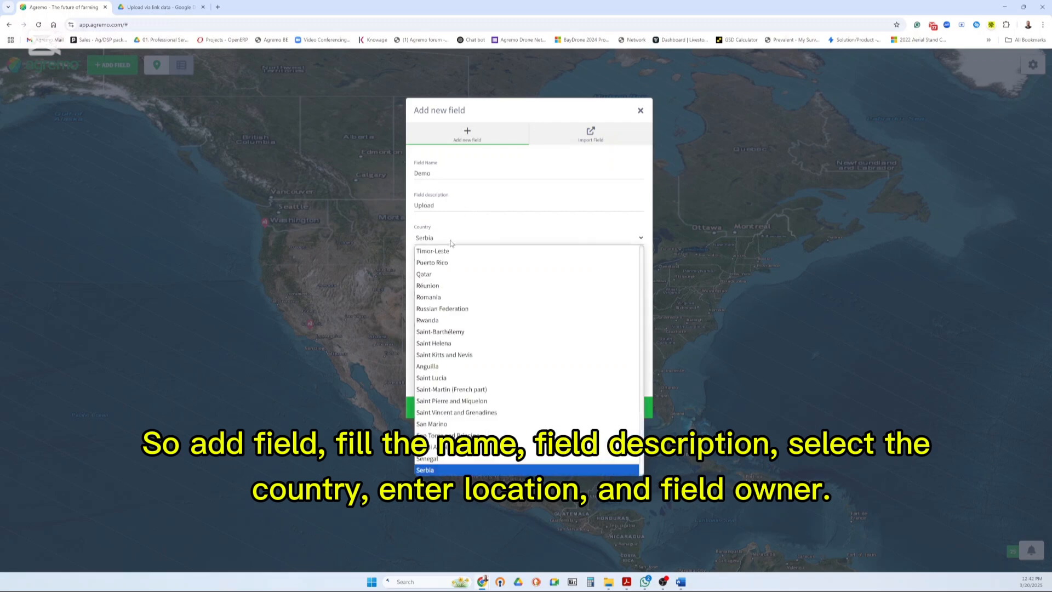
text(usa)
key(Return)
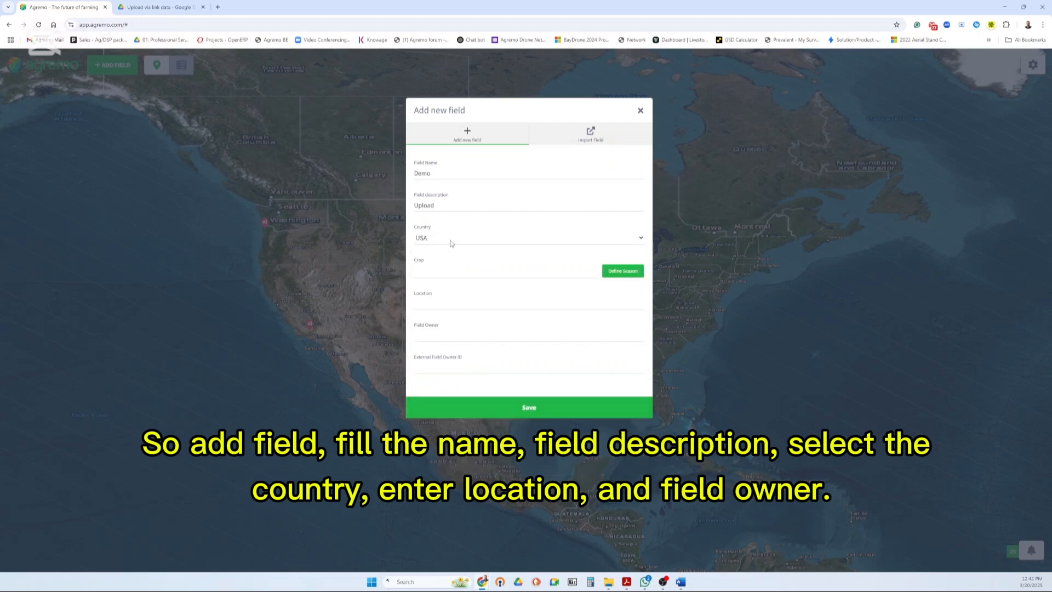
Set the new field's location to Roll, enter the field owner's name and save the field details
click(453, 305)
click(458, 338)
text(Nemanja)
click(513, 408)
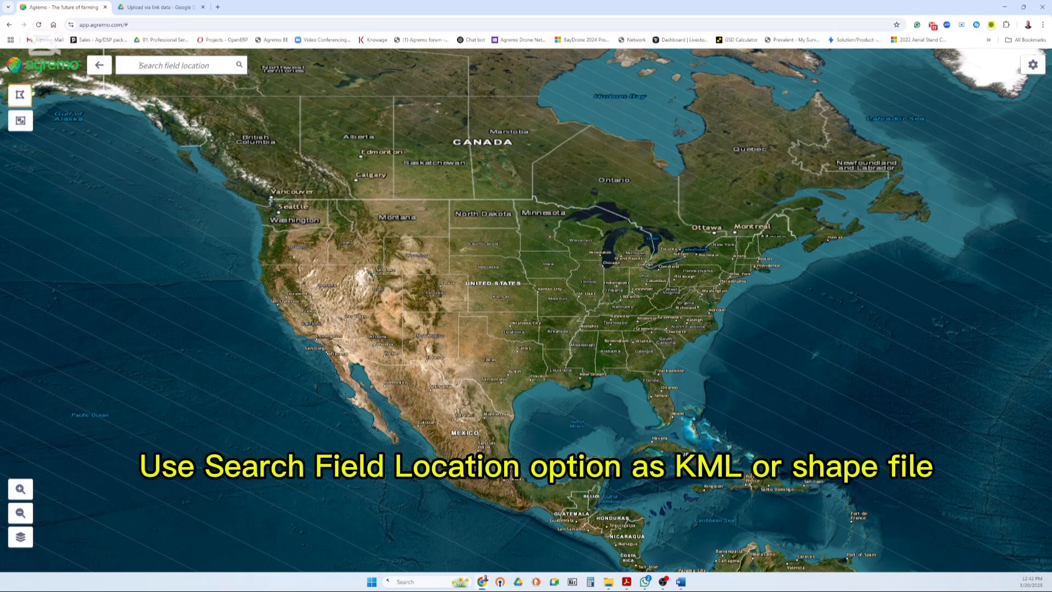
Search the field location for Roll, Arizona, choose the Roll, Yuma County result and locate the striped field beside the road
click(140, 65)
text(Roll, Arizona)
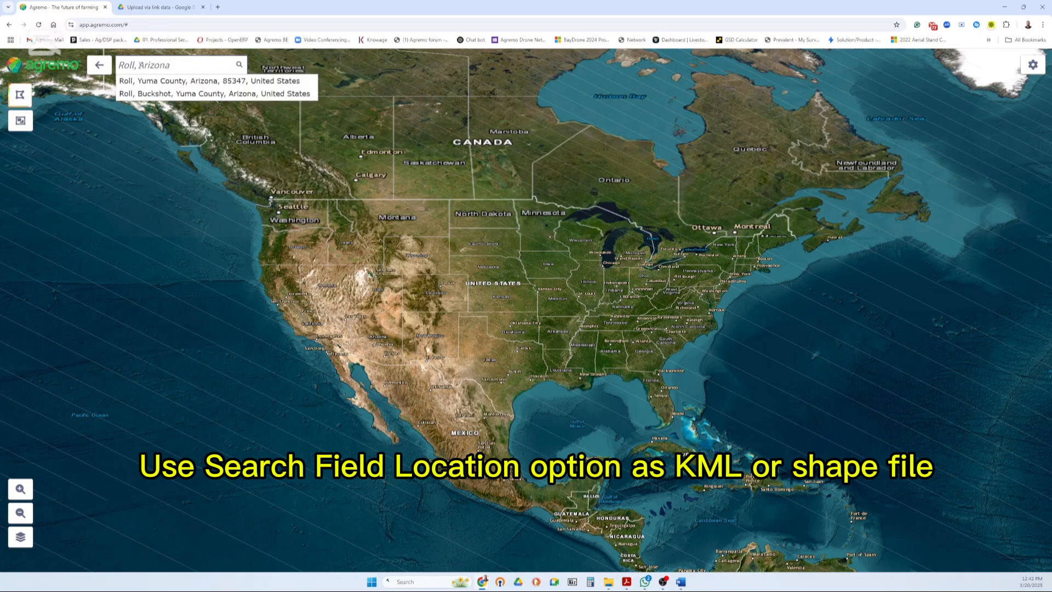
click(143, 85)
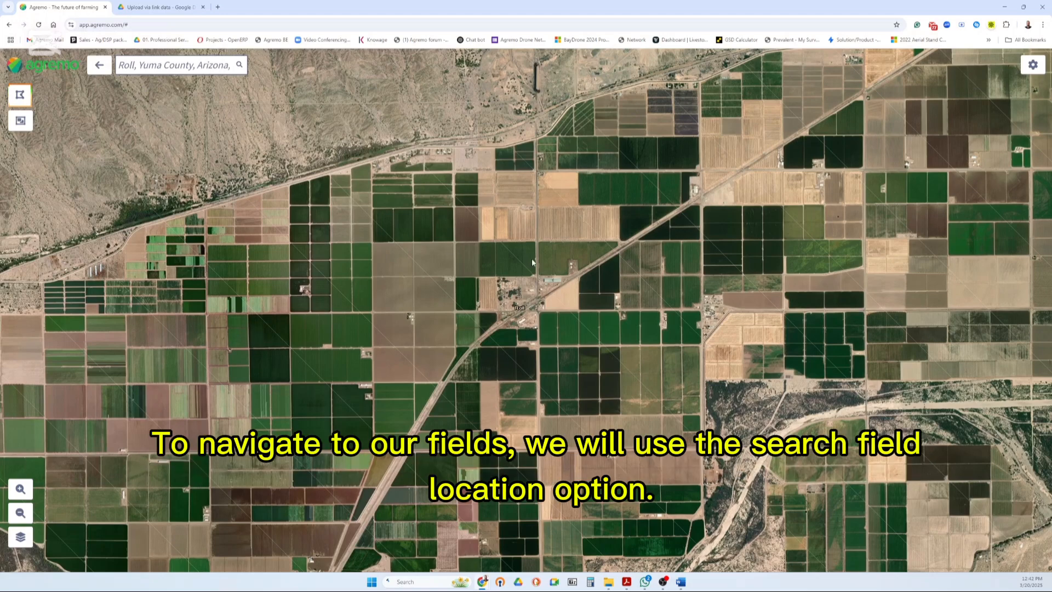
scroll(526, 206, up, 4)
scroll(483, 350, up, 2)
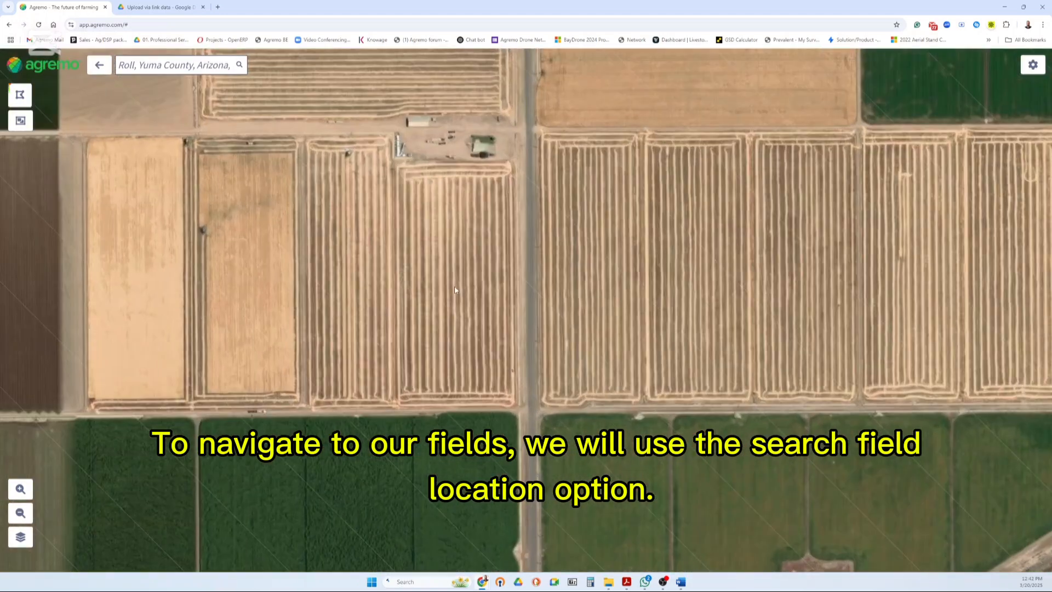
Draw a six-corner boundary of about 9.63 ha around the notched striped field west of the road, and discard it
click(22, 94)
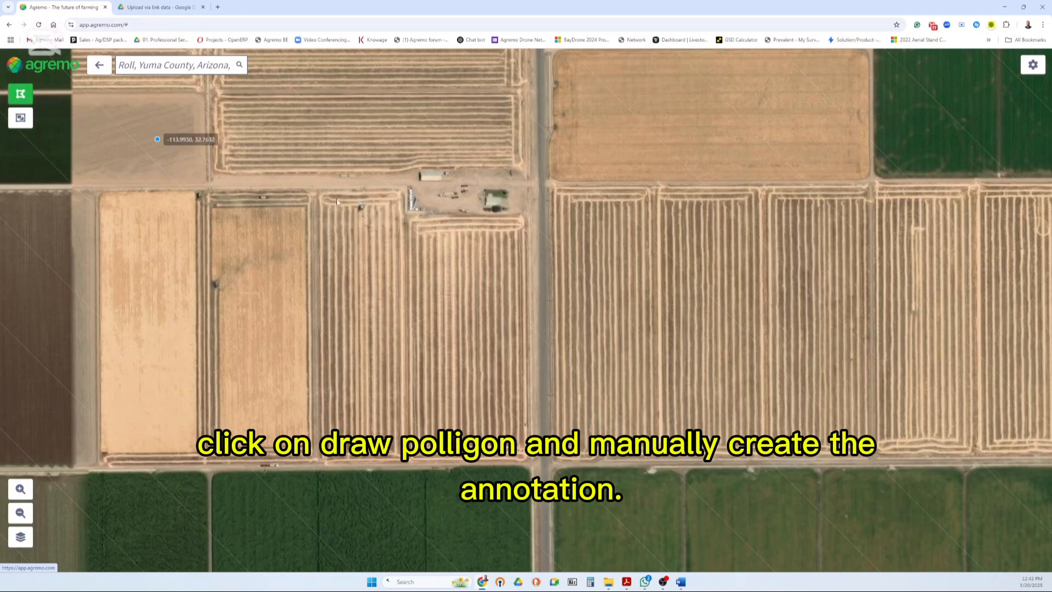
click(318, 192)
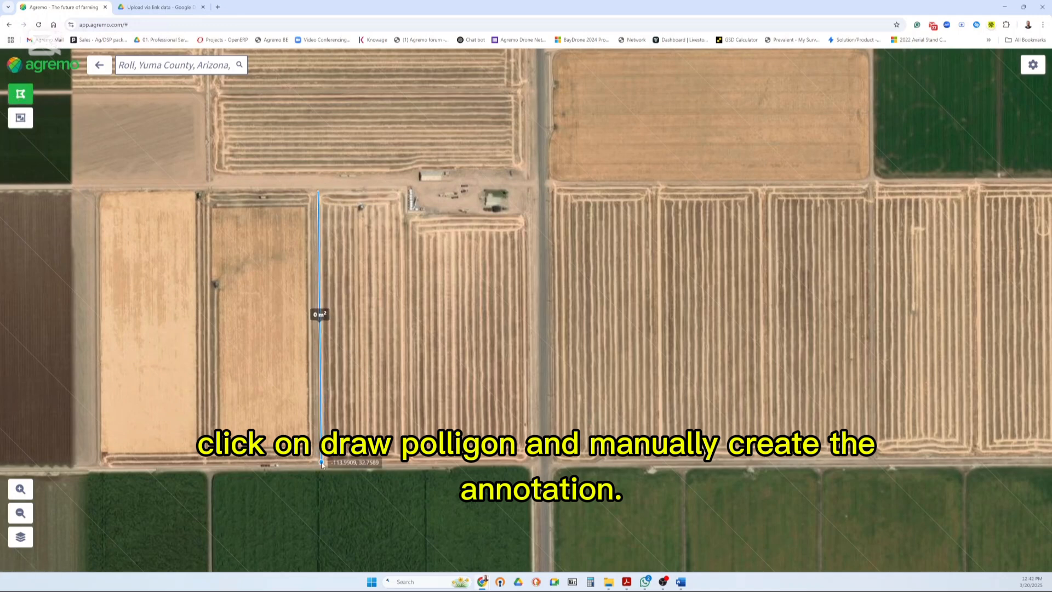
click(322, 463)
click(534, 461)
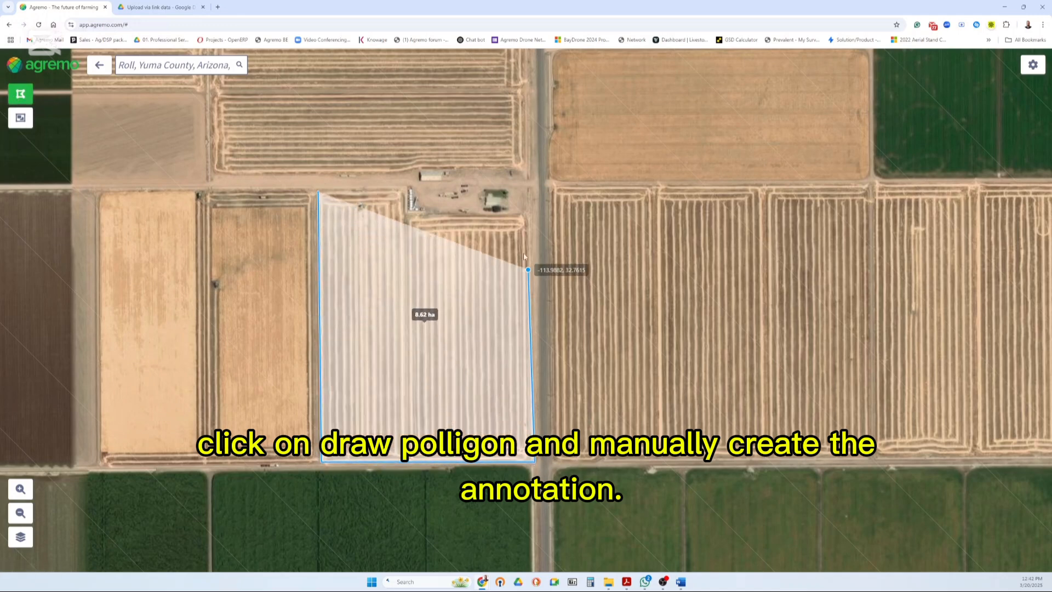
click(527, 214)
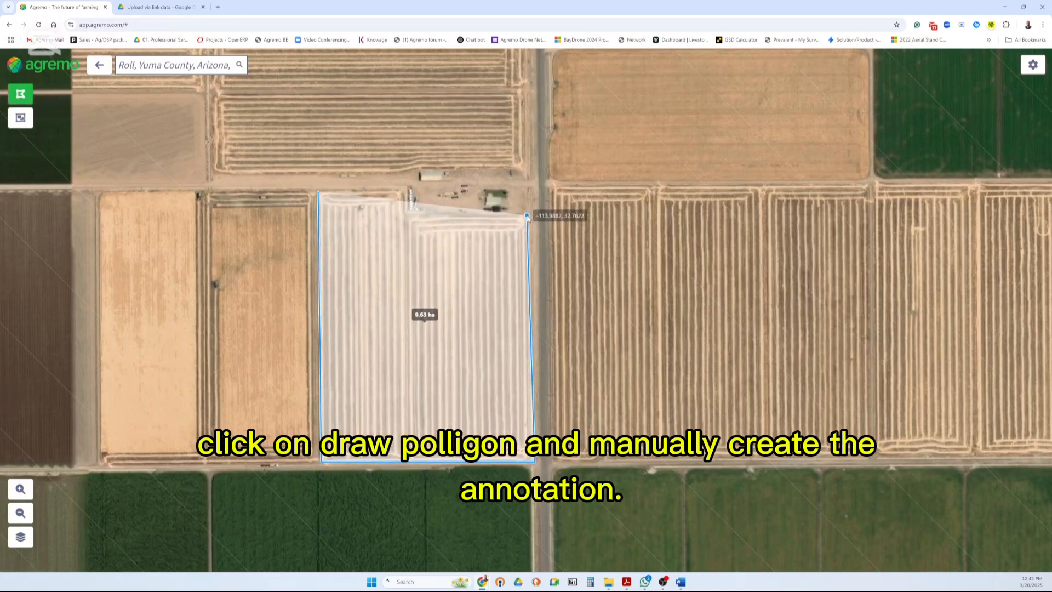
click(408, 211)
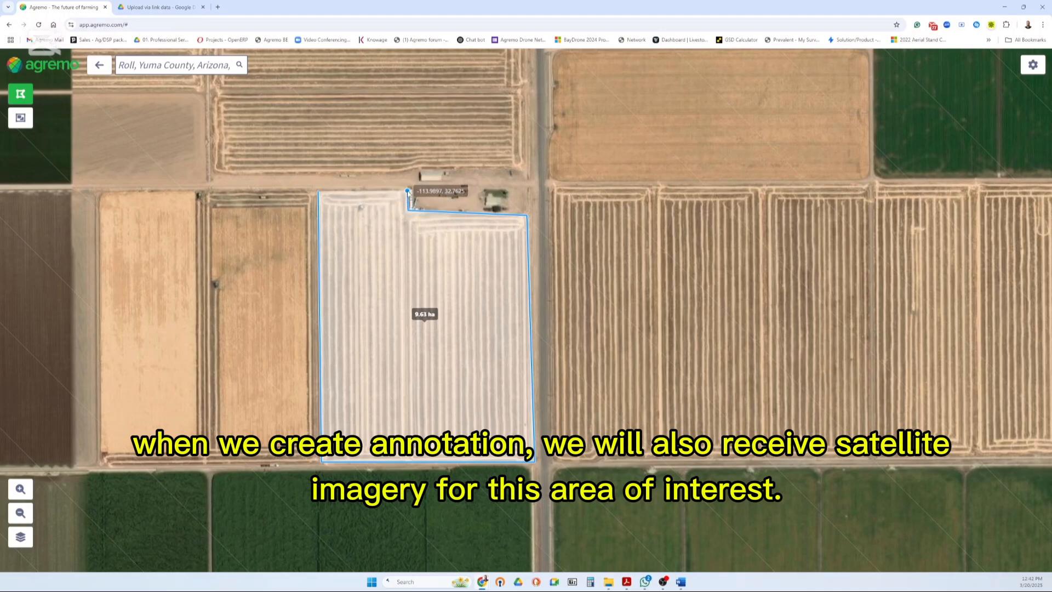
double_click(408, 192)
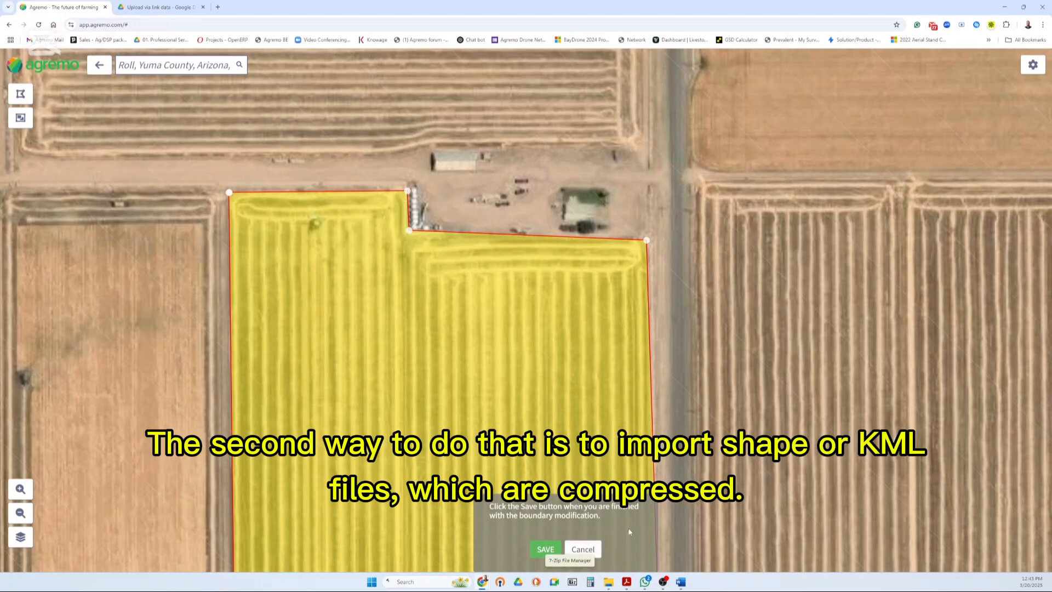
click(582, 549)
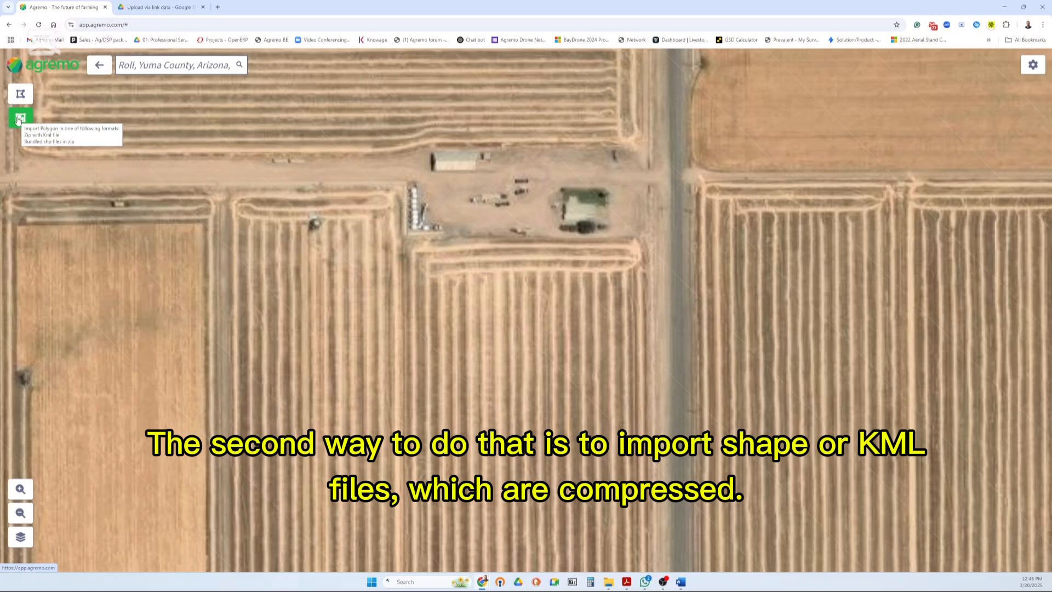
Import the field boundary from the Roll annotation zip file on the Desktop, save it and dismiss the follow-up dialog
click(19, 119)
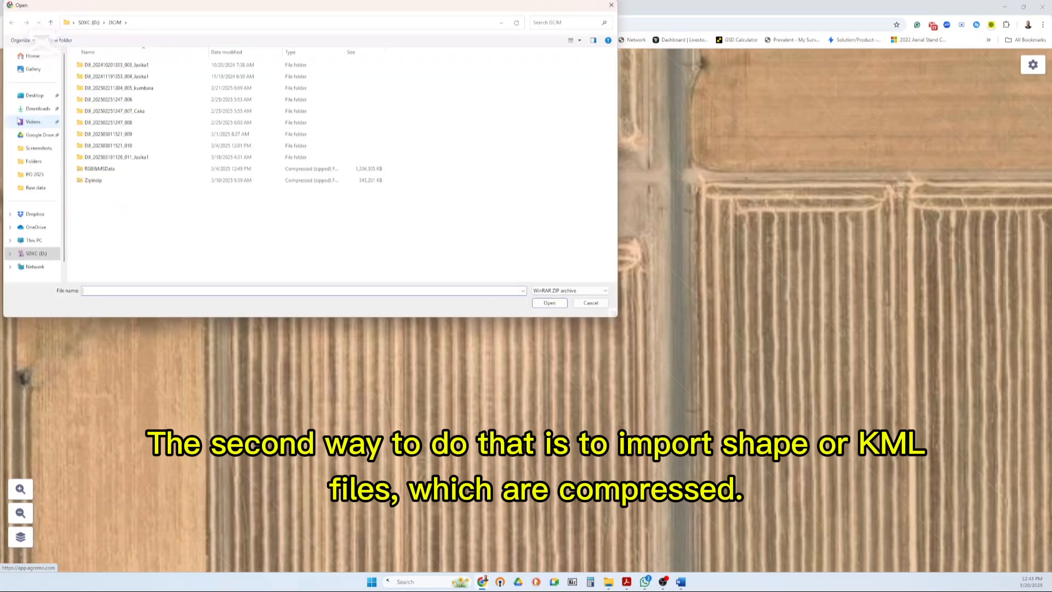
click(34, 96)
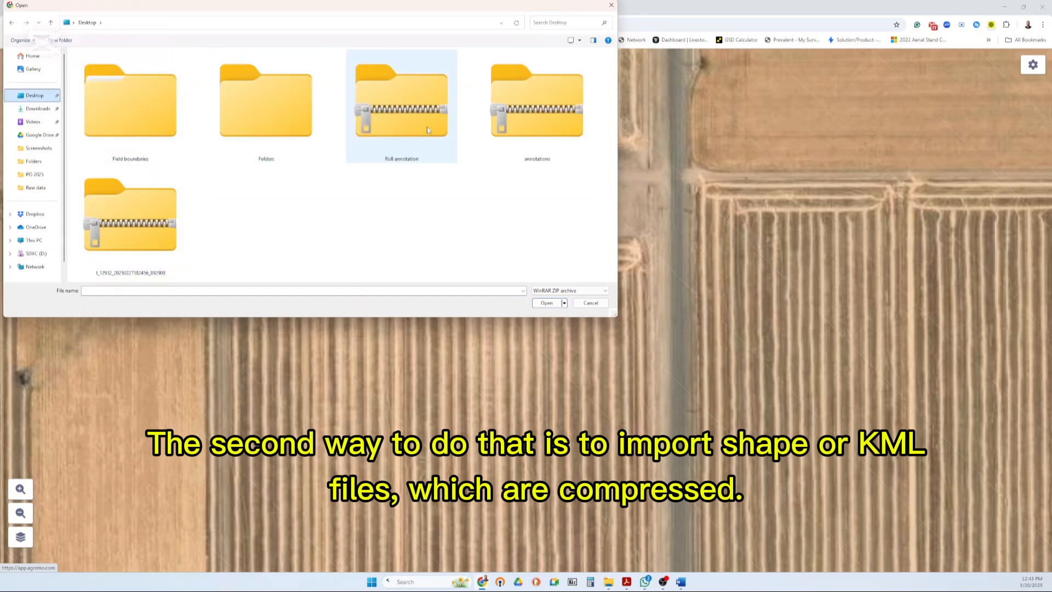
click(423, 127)
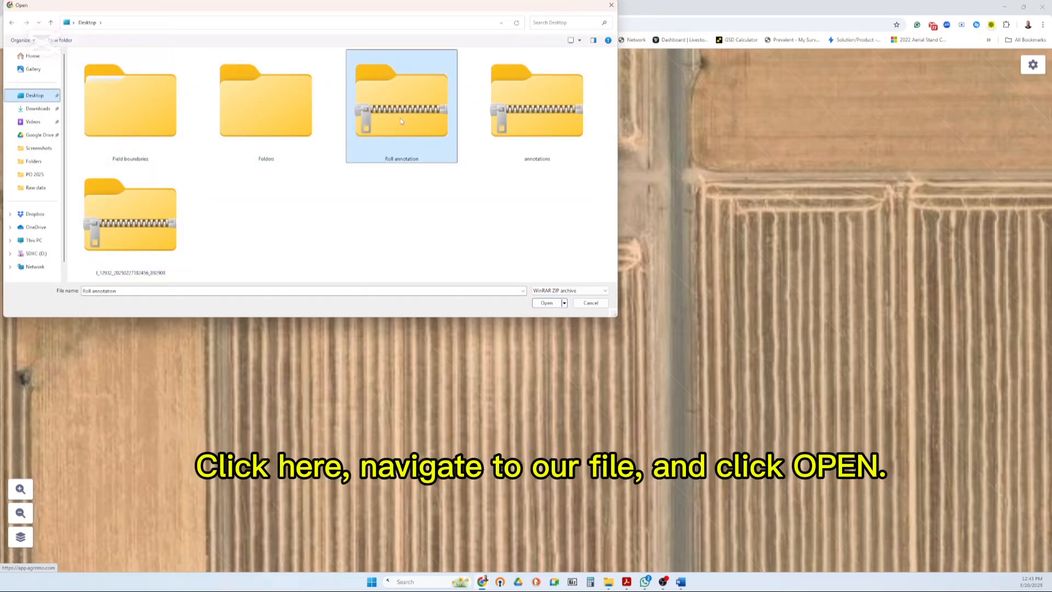
click(546, 303)
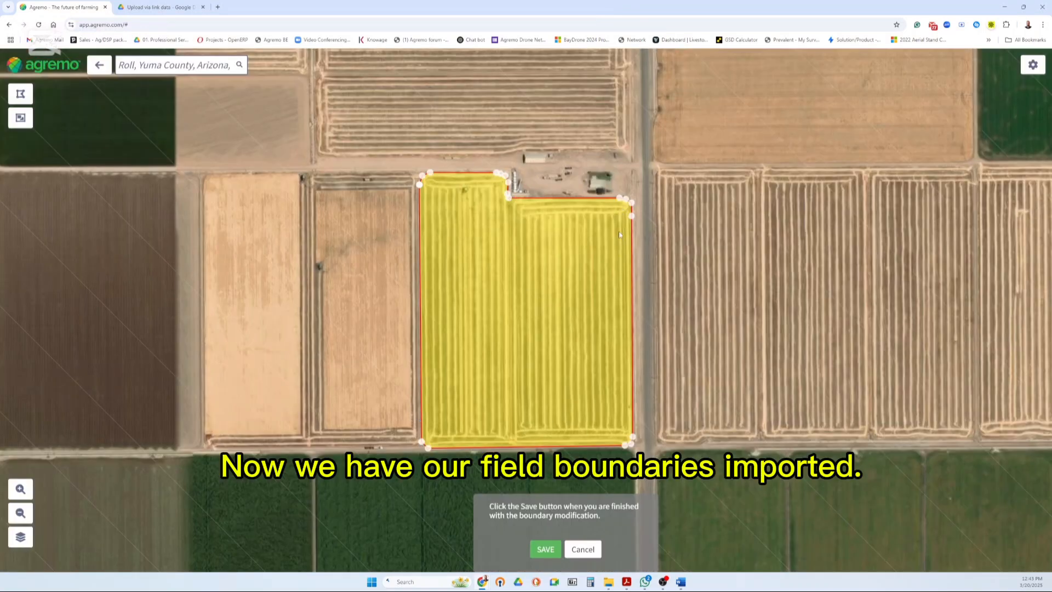
click(545, 551)
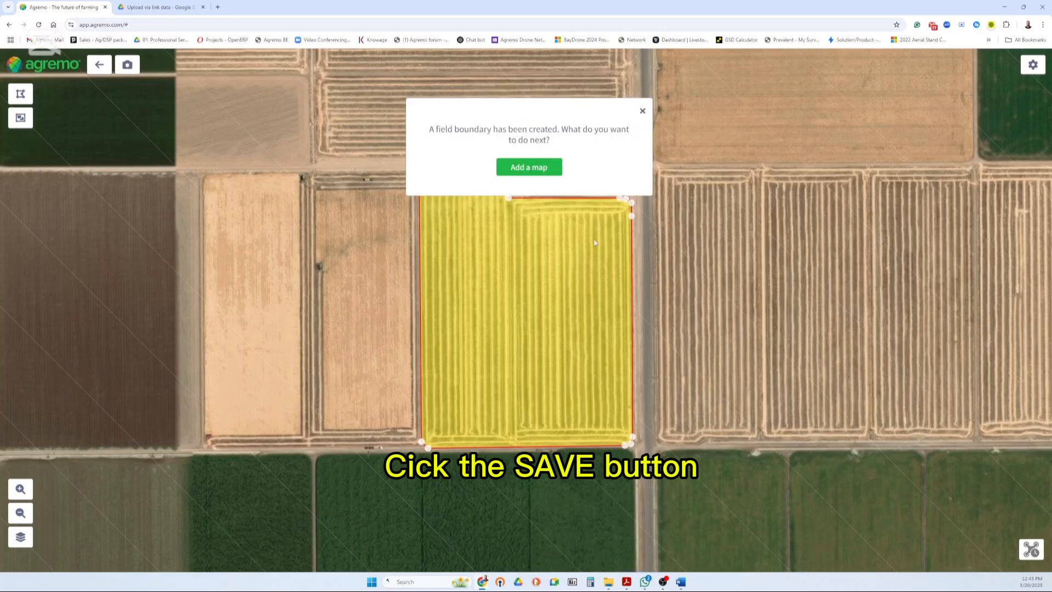
click(642, 112)
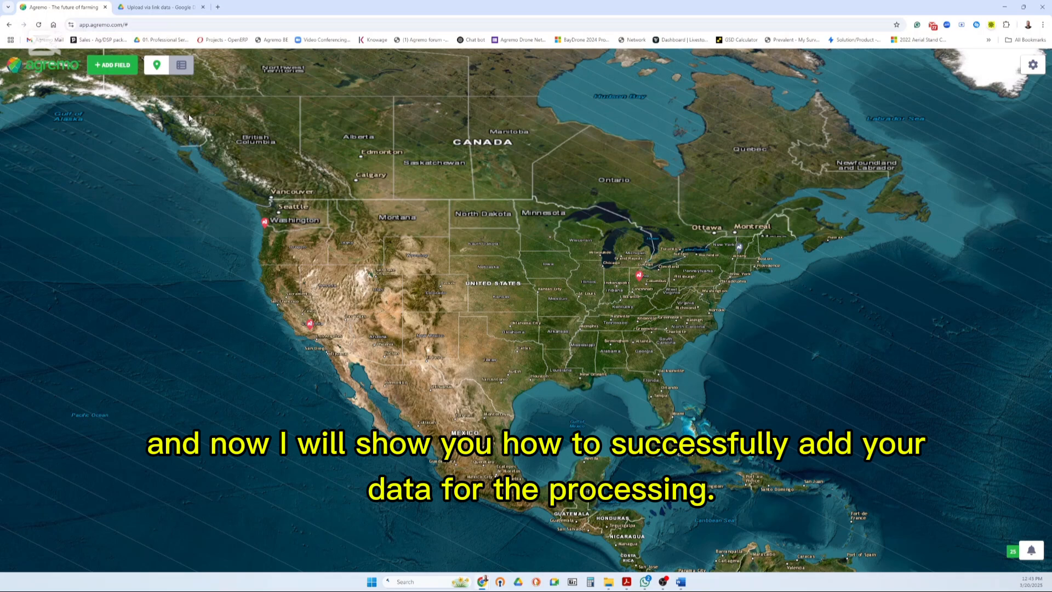
Open the Demo field from the field list and start a new map named First mapping
click(184, 66)
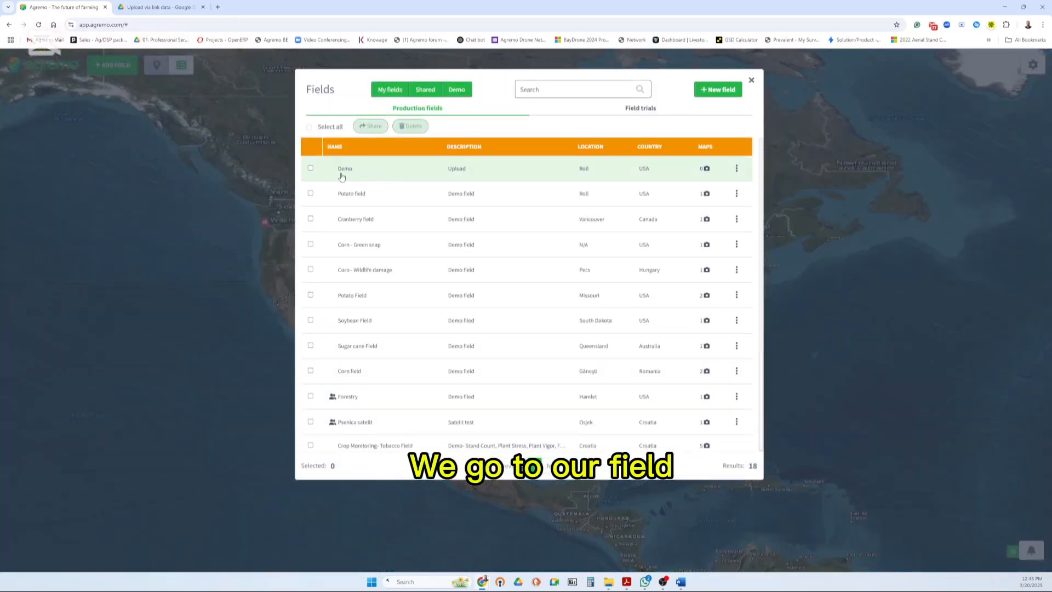
click(351, 176)
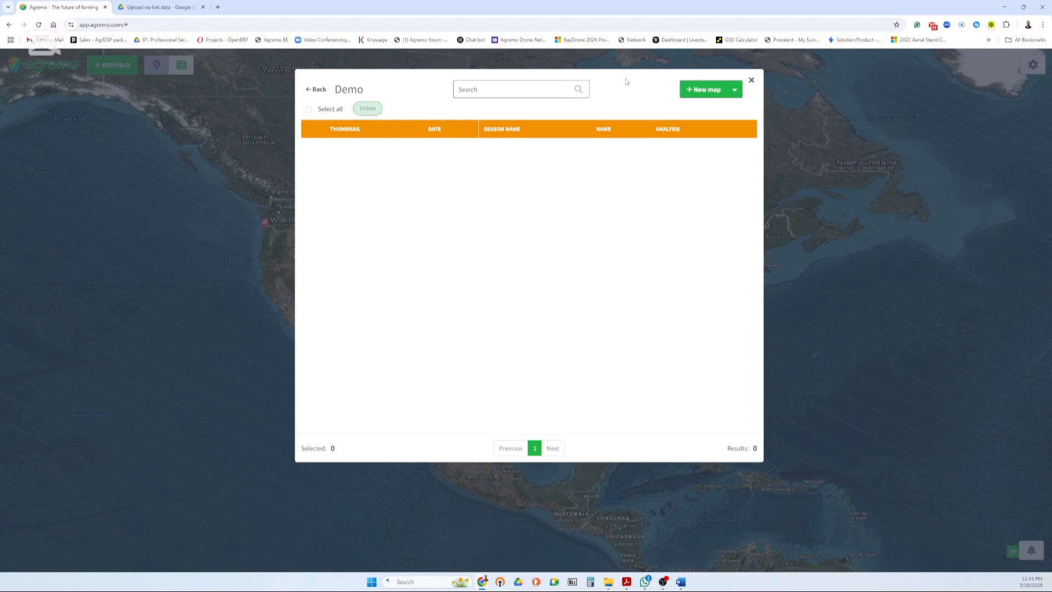
click(694, 88)
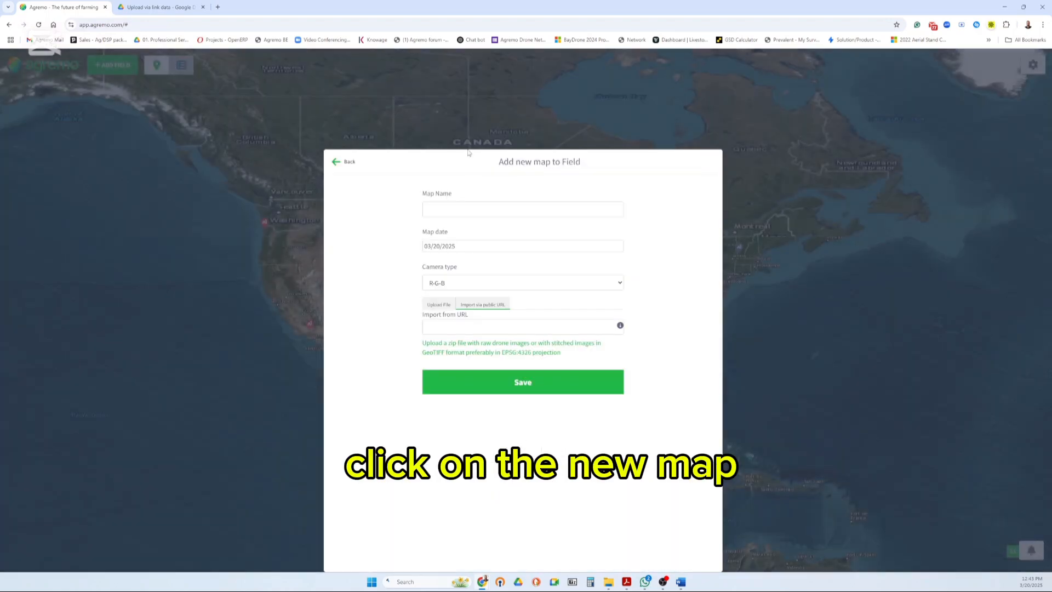
click(470, 204)
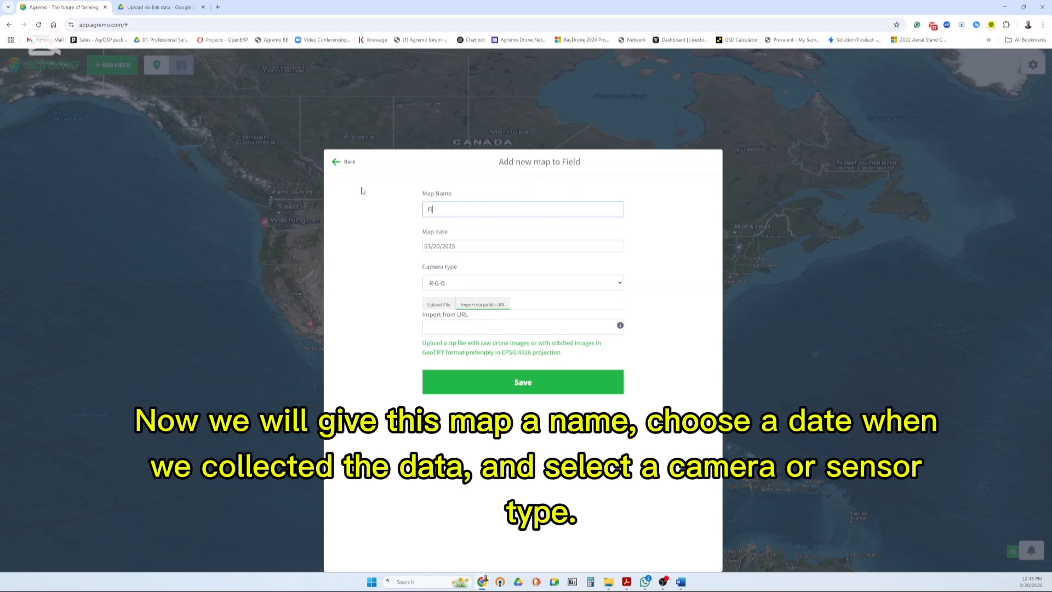
text(First mapping)
Set the map date to 08/27/2024 and the camera type to R-G-B+Gms-Rms-RE-NIR (Mavic 3M)
click(443, 246)
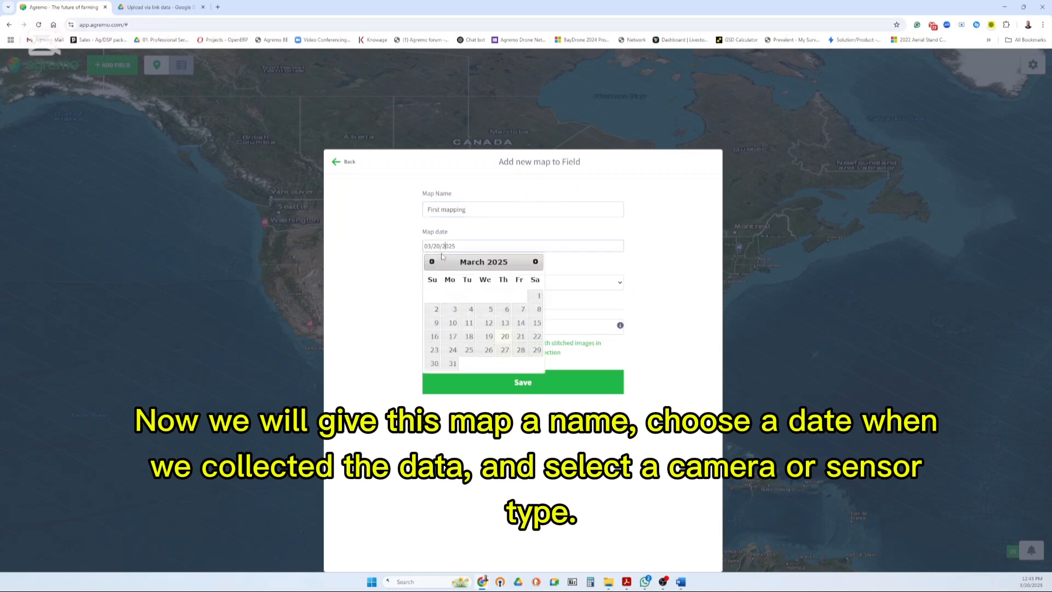
click(431, 262)
click(431, 262)
click(431, 262)
click(432, 262)
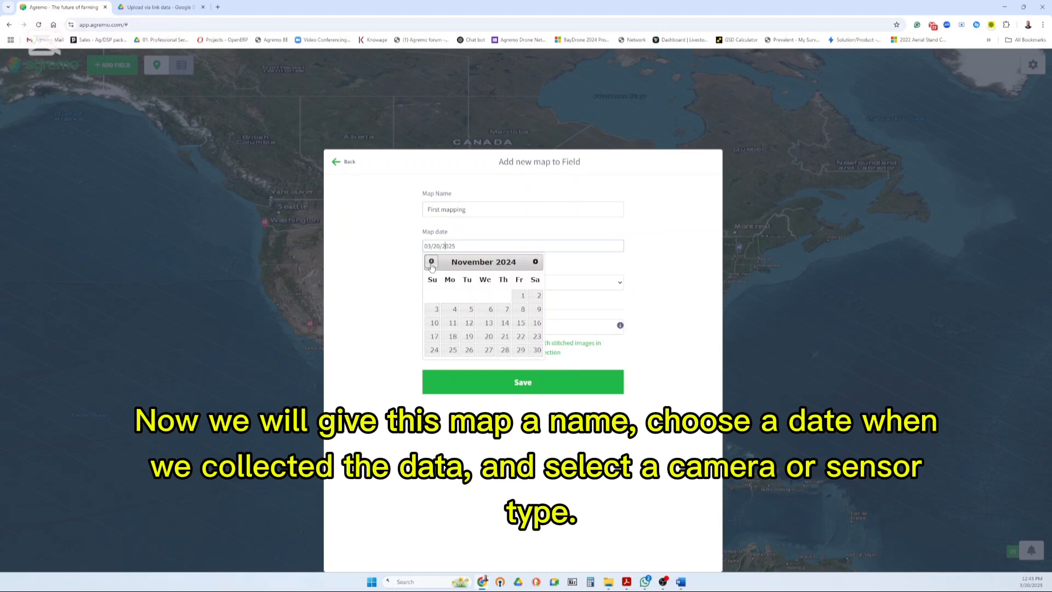
click(431, 262)
click(431, 262)
click(432, 262)
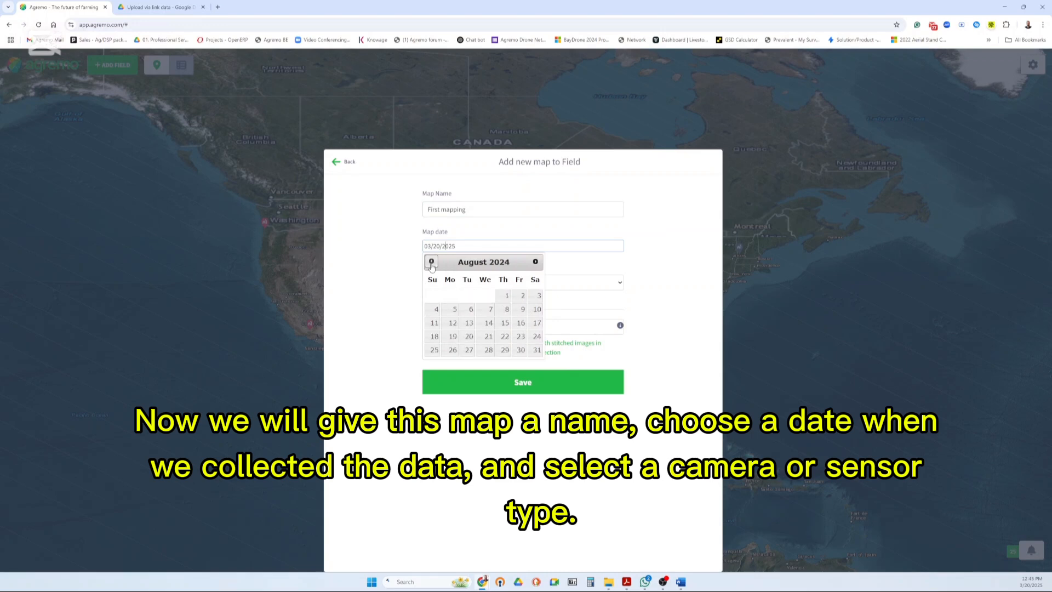
click(471, 350)
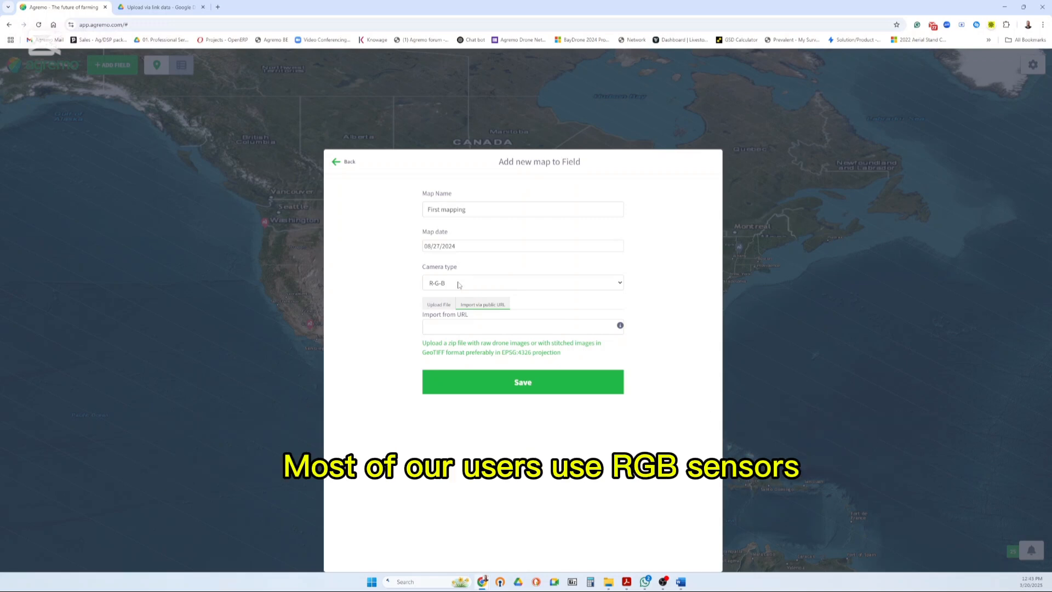
click(458, 284)
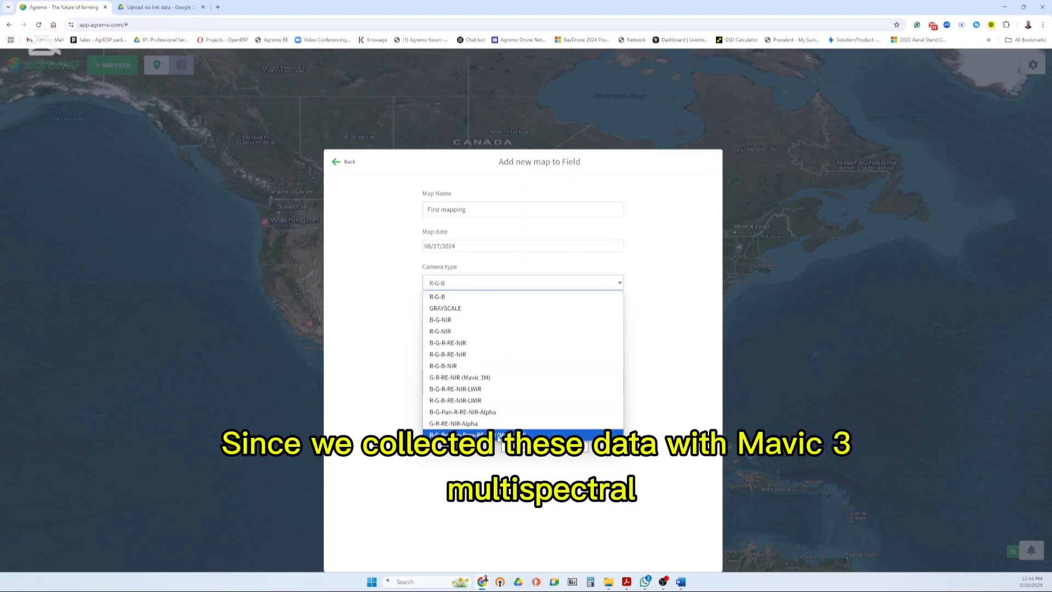
click(493, 435)
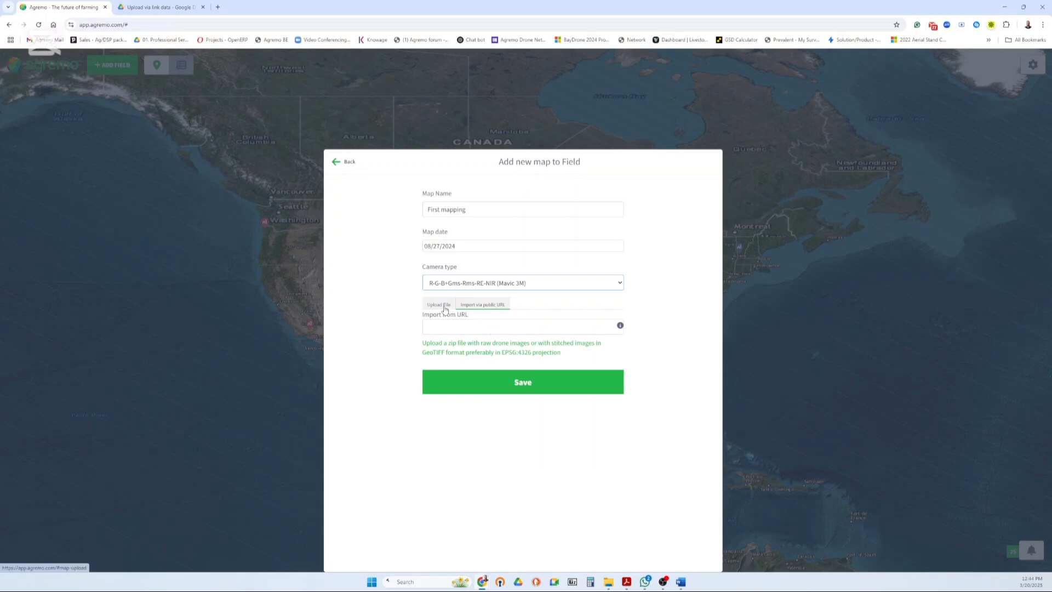
Select the RGB&MSData zip file from the DCIM folder on the SDXC (D:) drive as the map's upload file
click(480, 308)
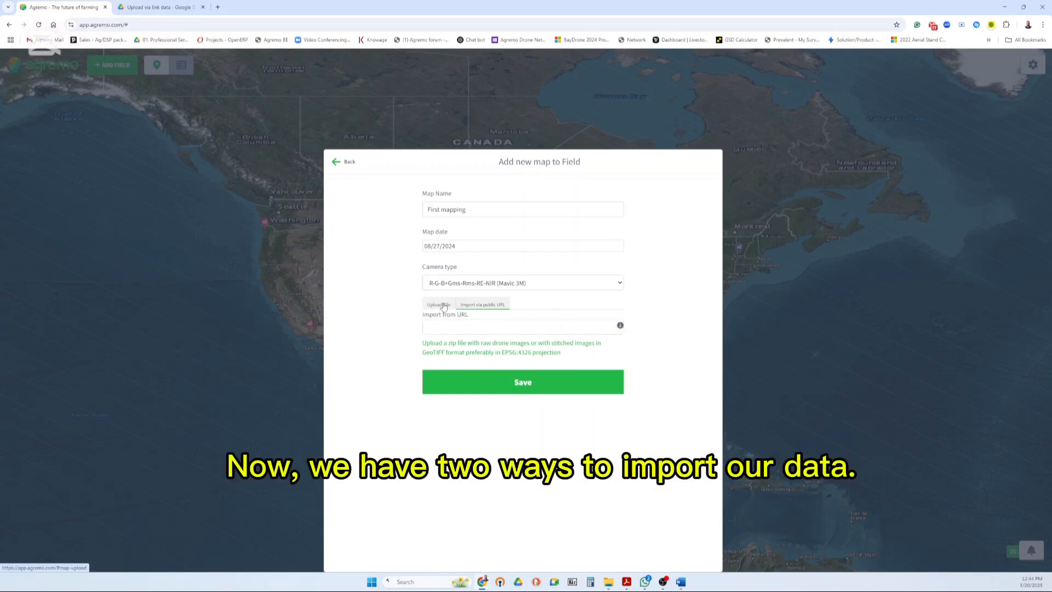
click(444, 305)
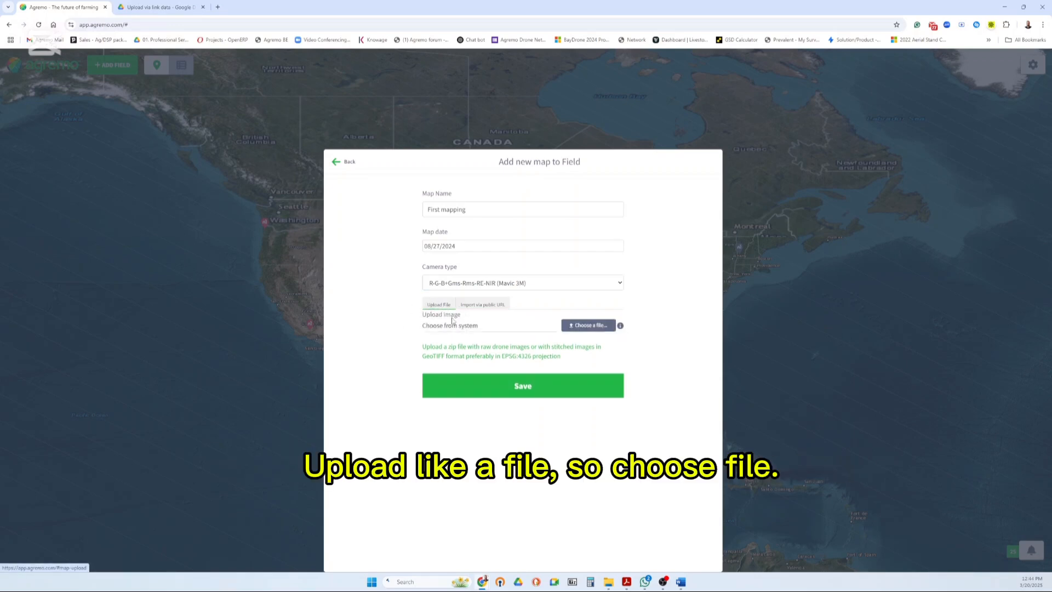
click(588, 328)
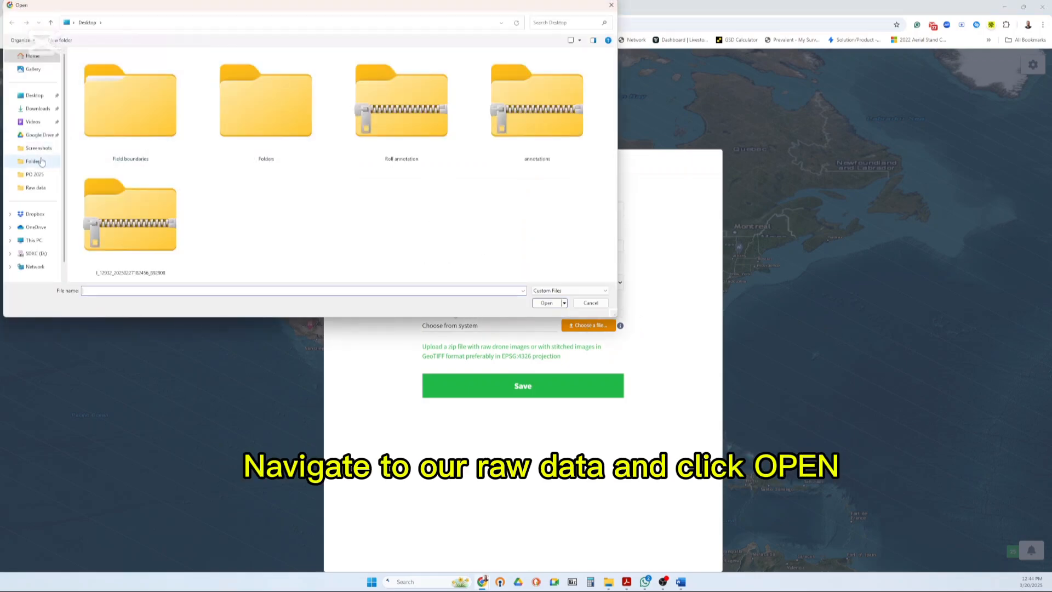
click(36, 253)
double_click(130, 101)
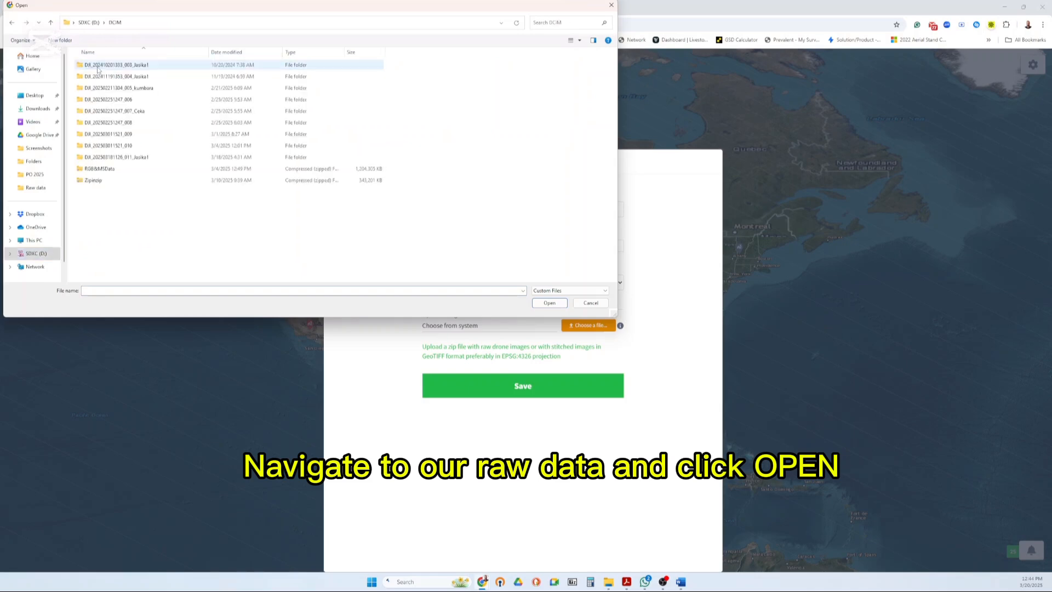
click(103, 171)
click(557, 304)
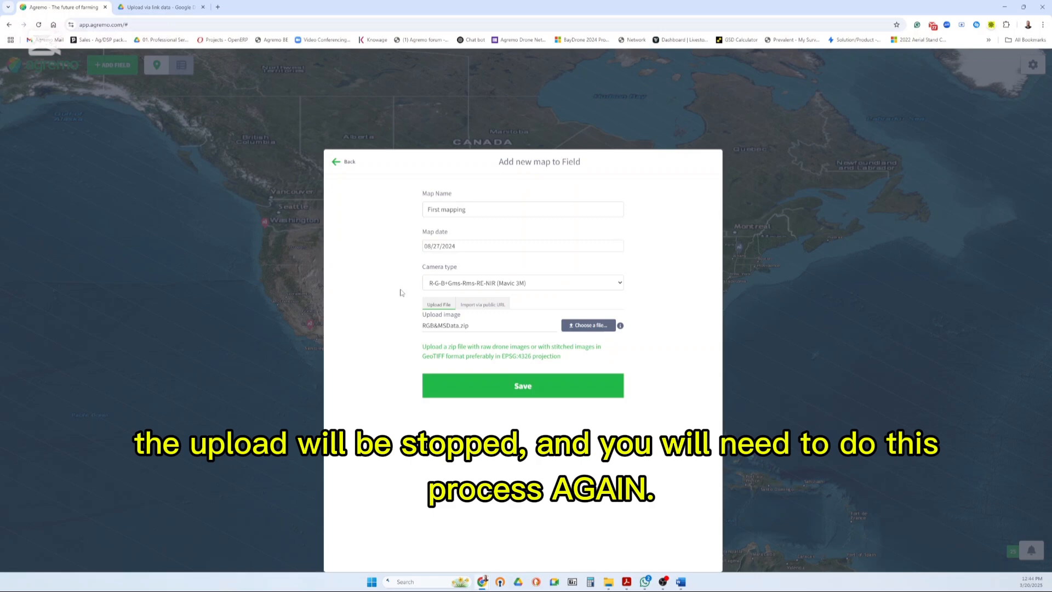
Switch the map source to import via public URL and paste in the share link of Demo_map_zipped.zip copied from Google Drive
click(480, 306)
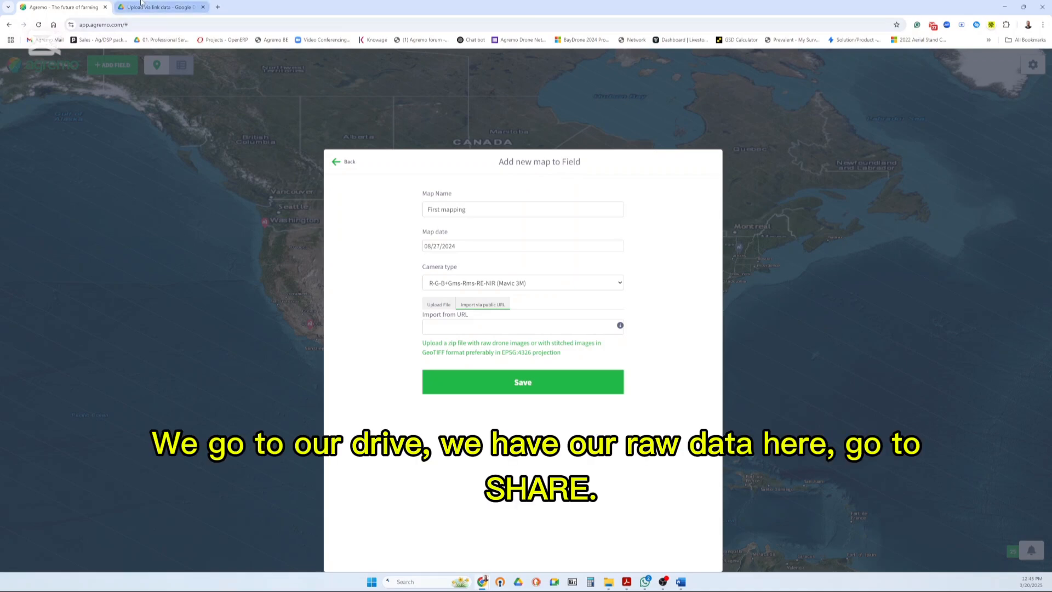
click(141, 4)
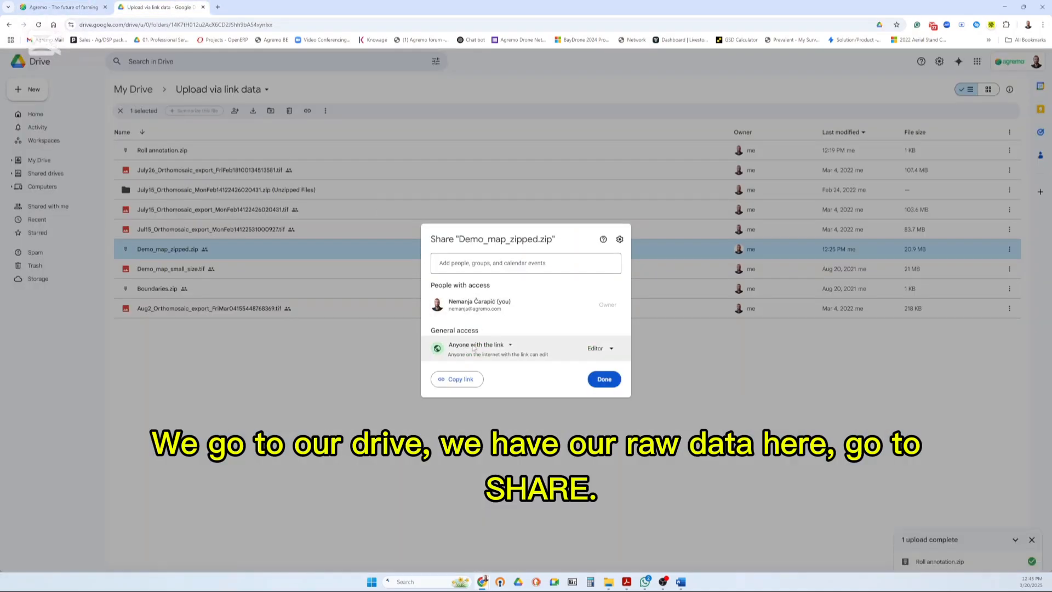
click(638, 227)
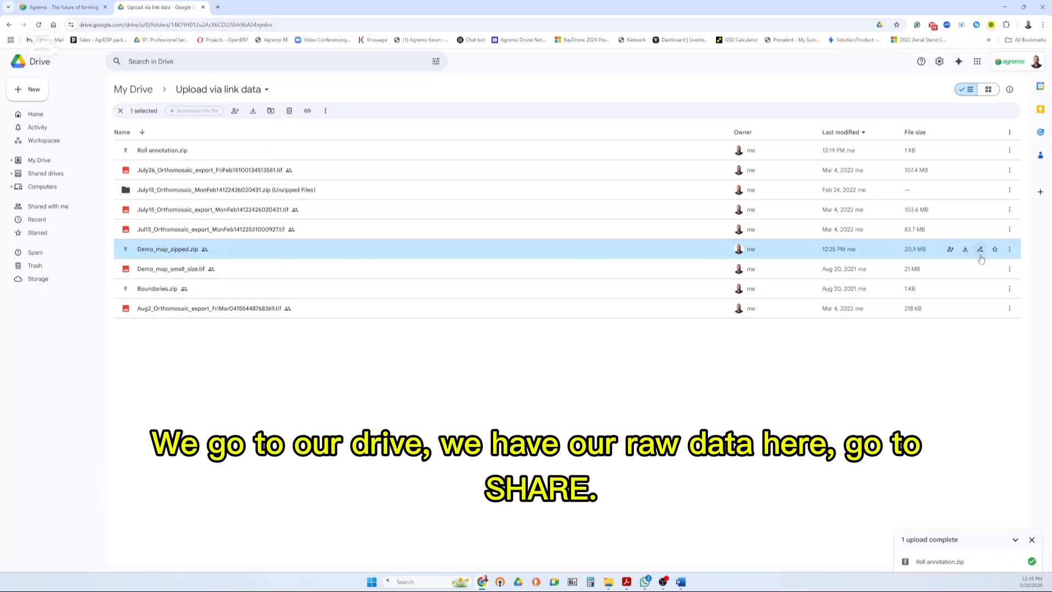
click(951, 253)
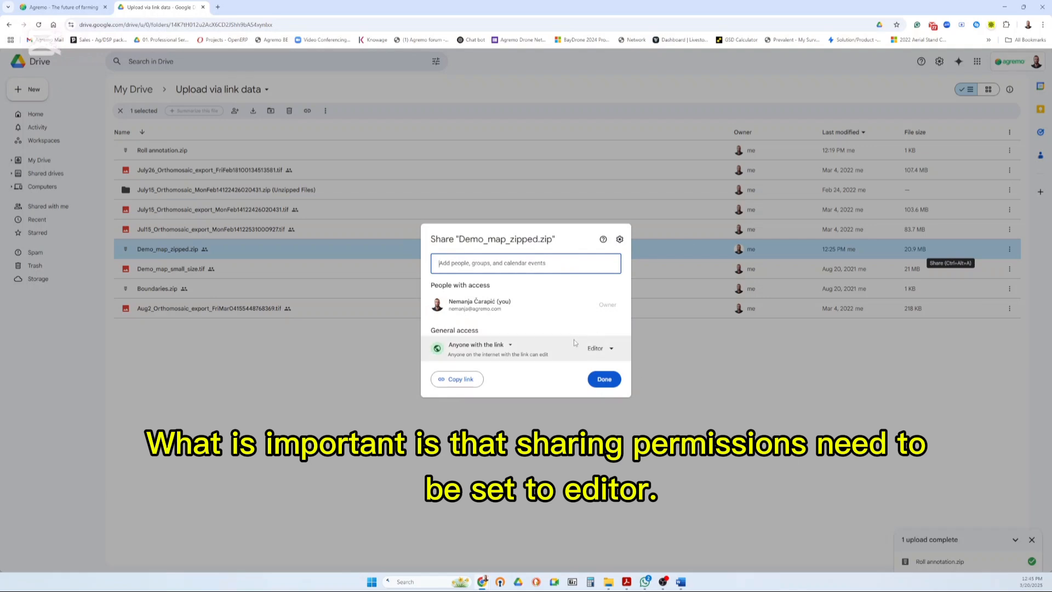
click(457, 380)
click(63, 7)
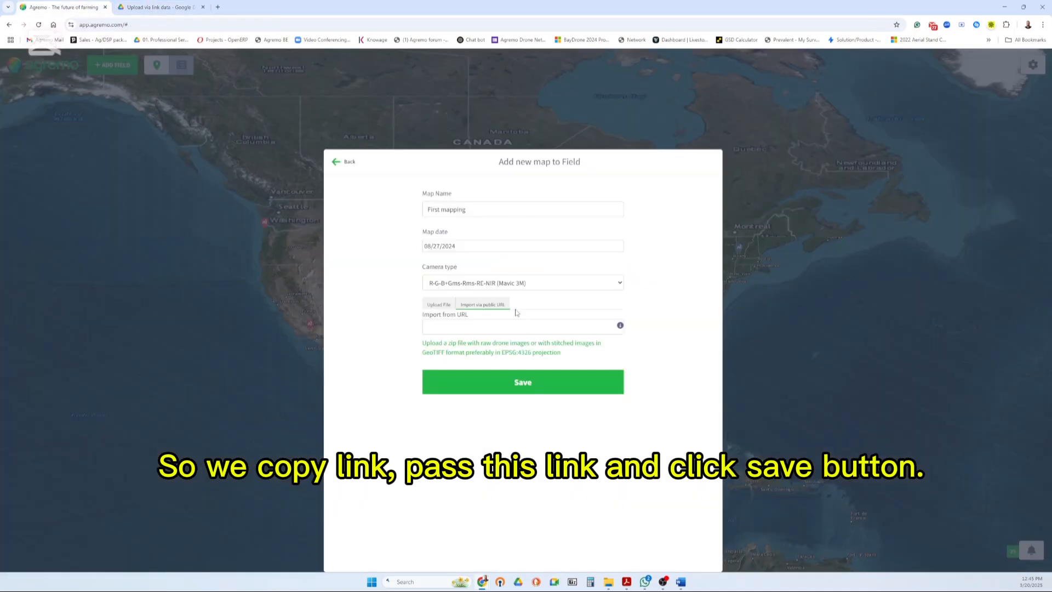
key(ctrl+v)
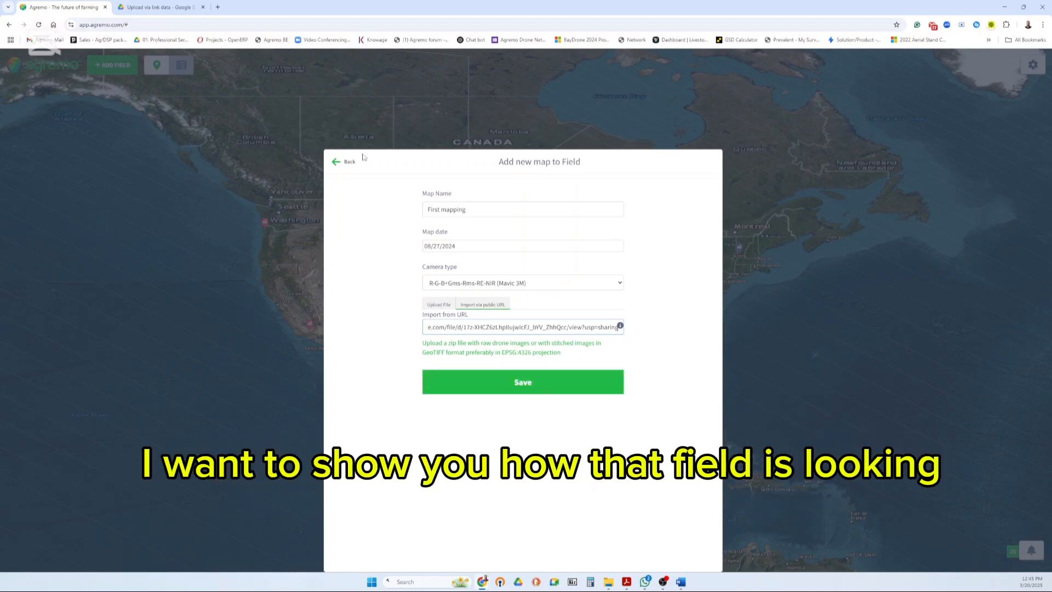
Leave the new map form without saving, open First mapping of the Potato field in Roll, and examine the map along the field's upper edge
click(337, 165)
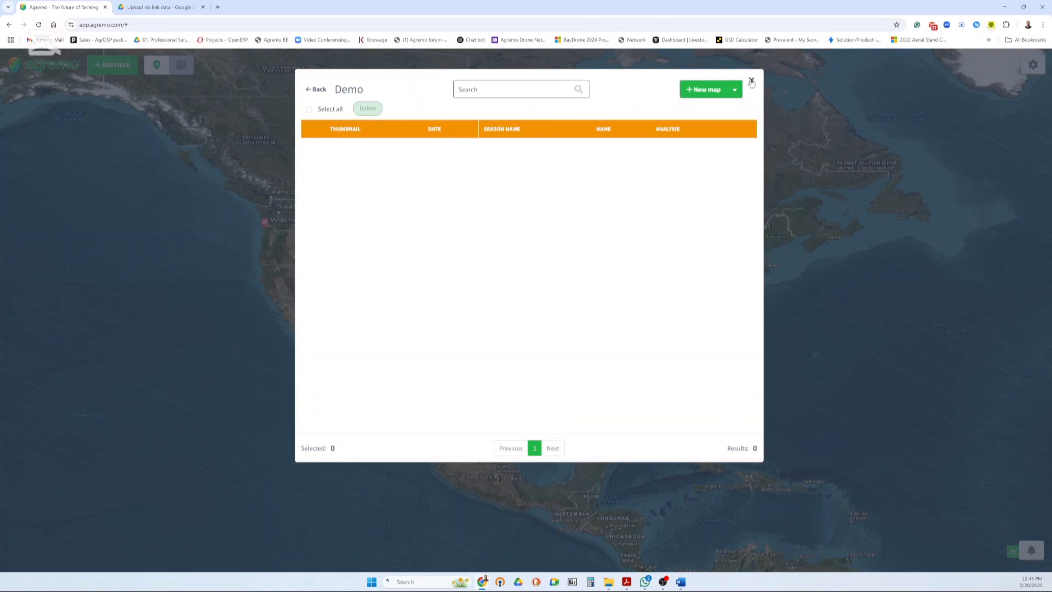
click(752, 81)
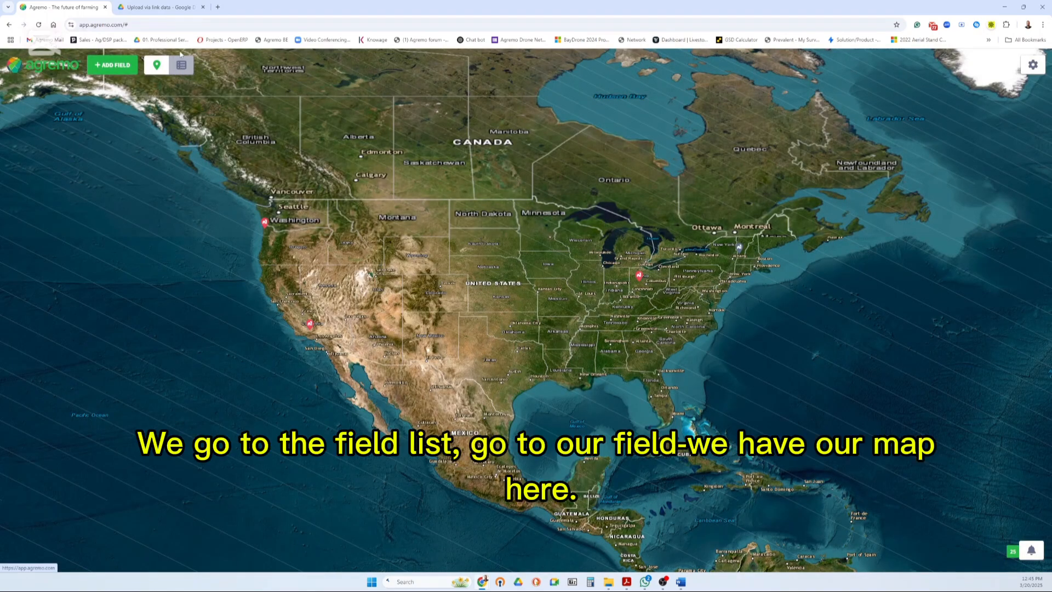
click(182, 66)
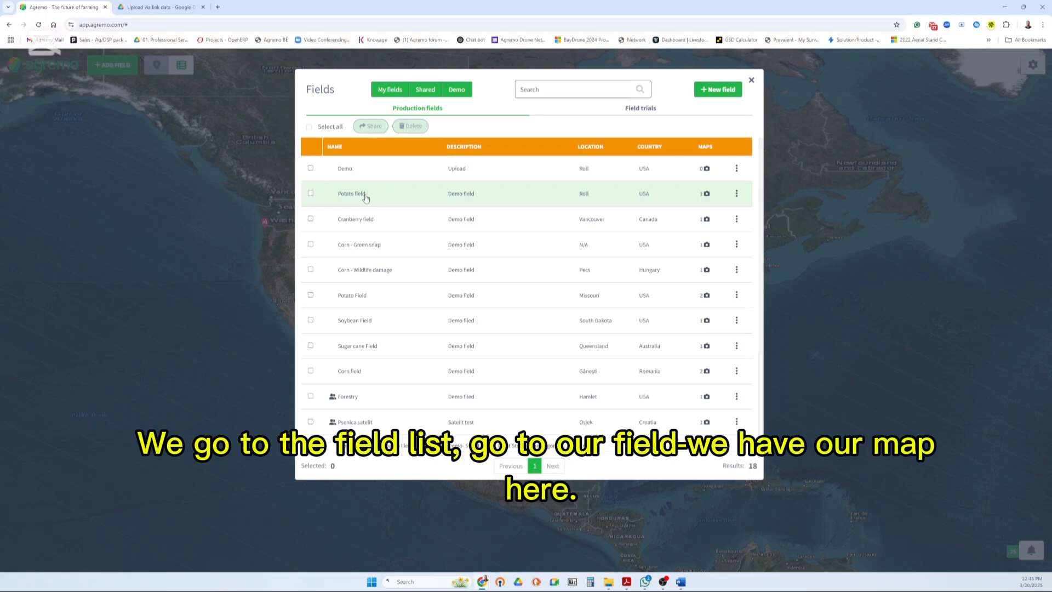
click(365, 198)
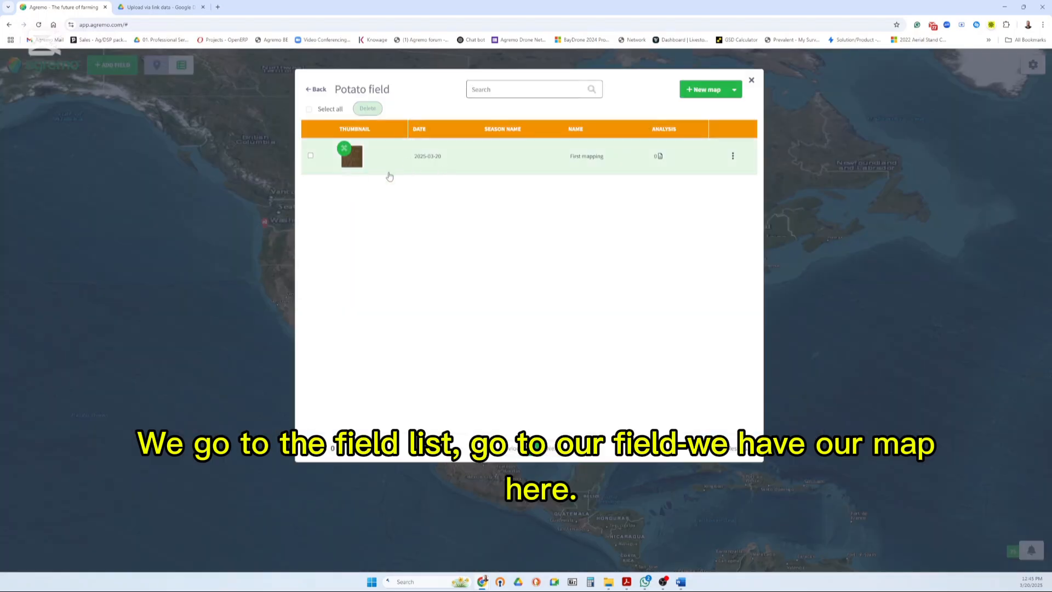
click(368, 163)
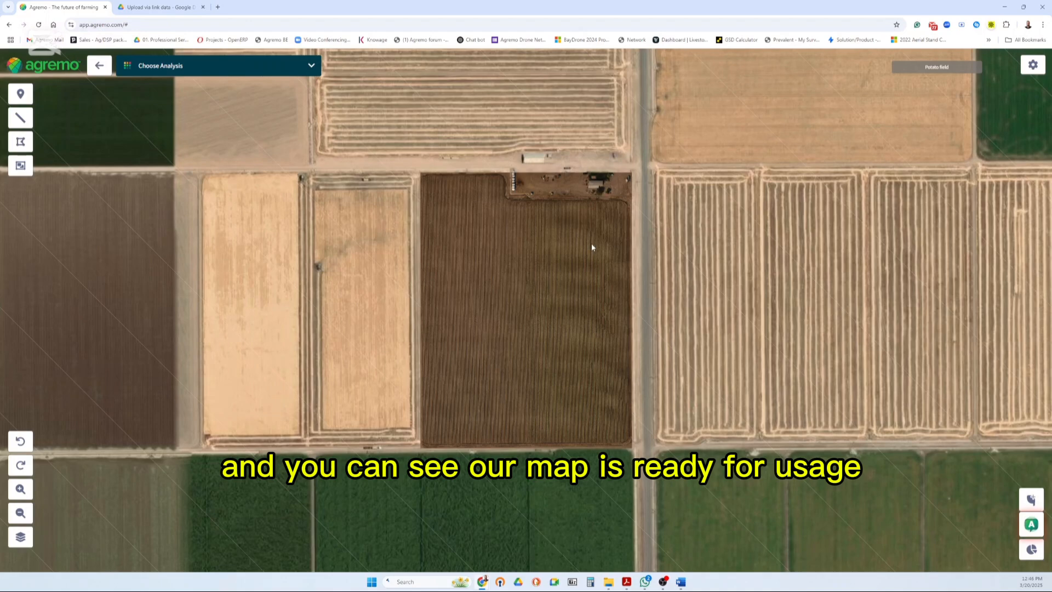
scroll(593, 199, up, 2)
drag(486, 208, 531, 288)
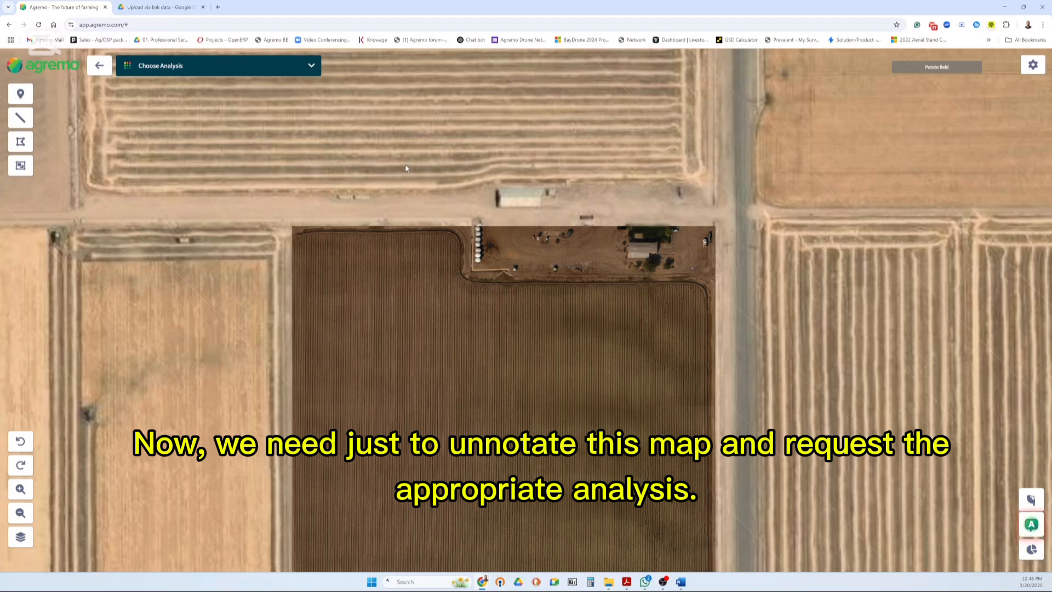
scroll(405, 169, down, 2)
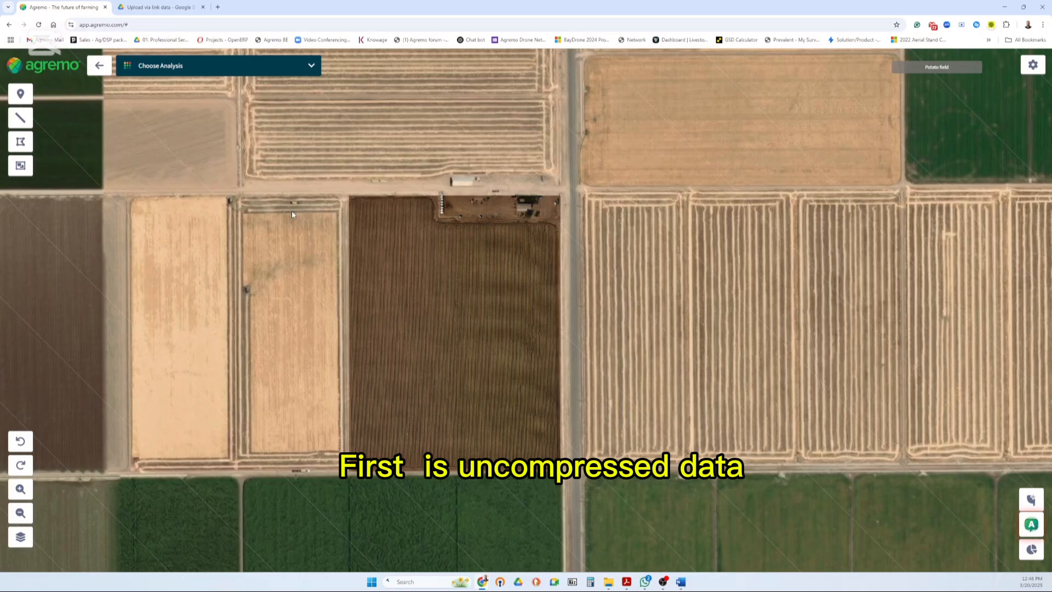
click(614, 586)
click(107, 154)
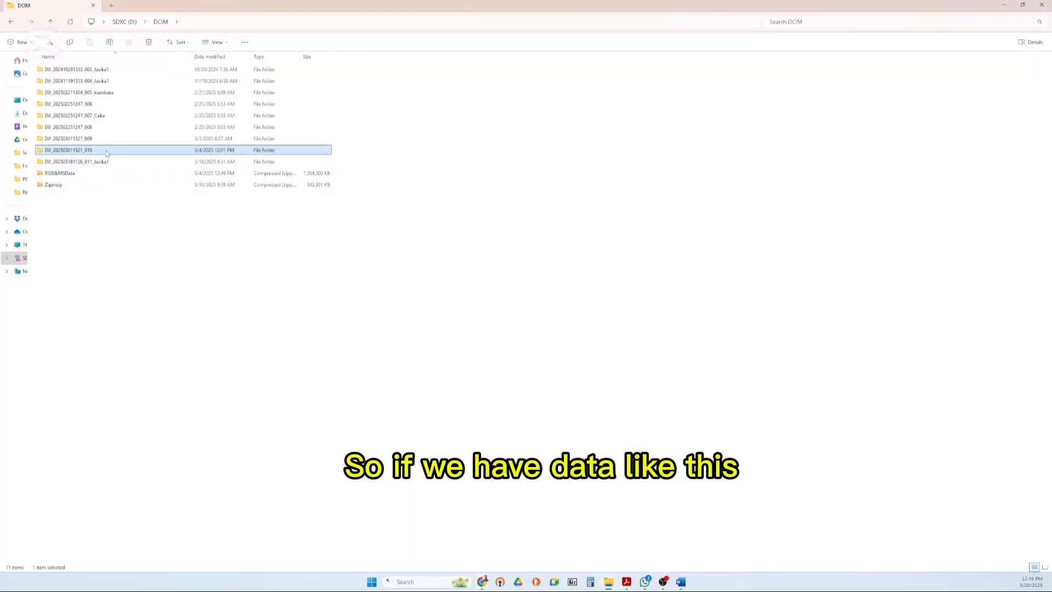
double_click(107, 153)
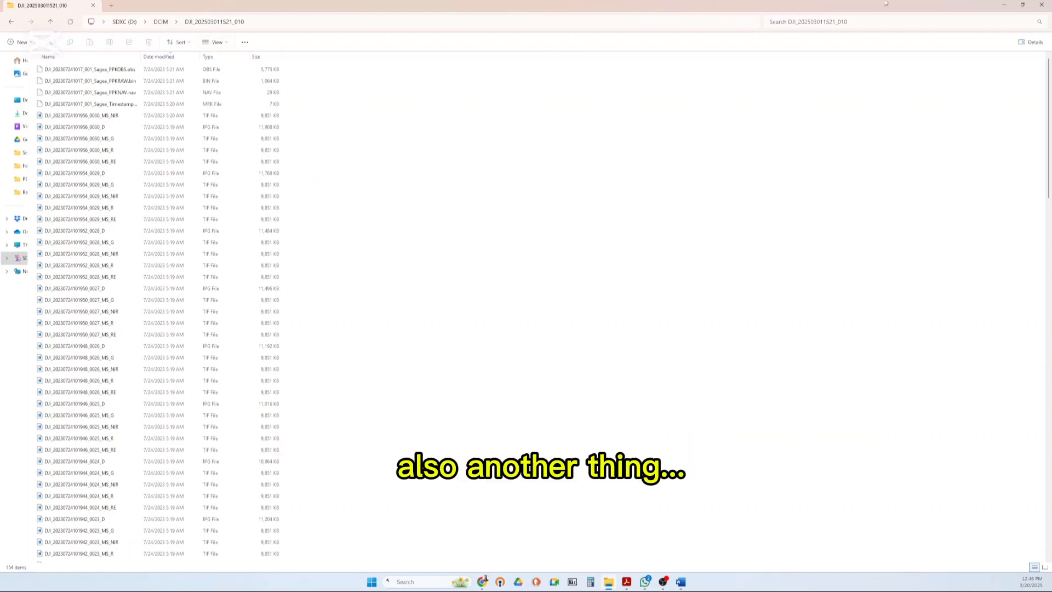
Examine the Prueba2PlatanoTecoman subfolder inside the I_12932 zip archive on the Desktop, and return to the Agremo map
click(17, 102)
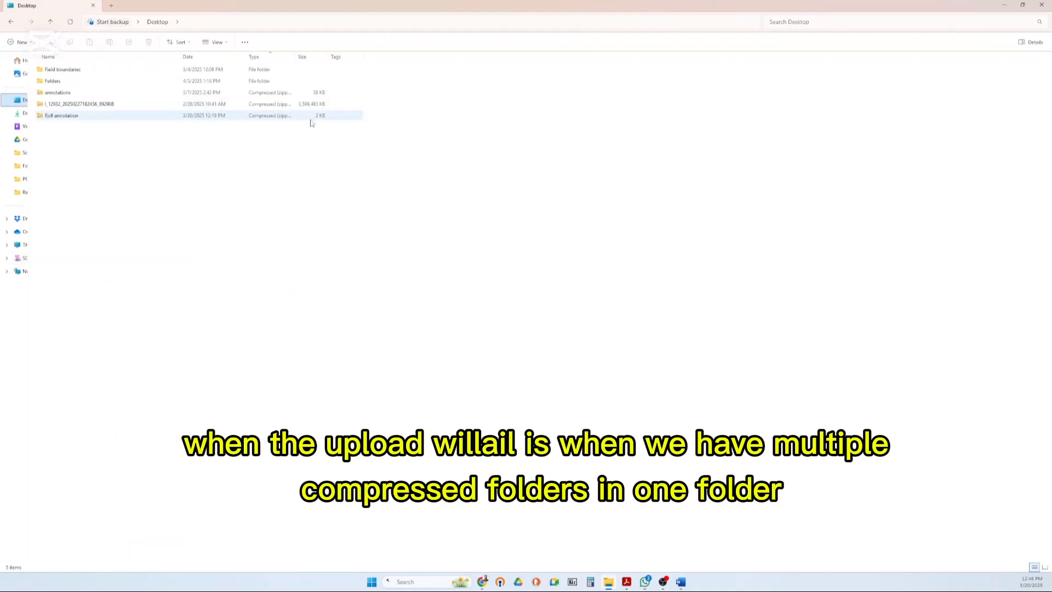
click(97, 104)
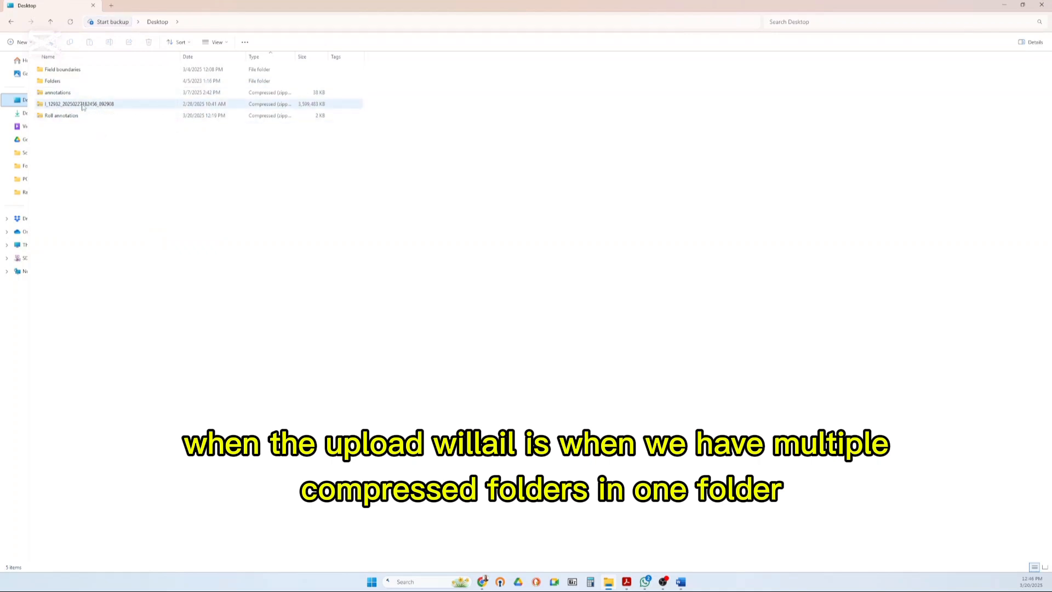
double_click(61, 104)
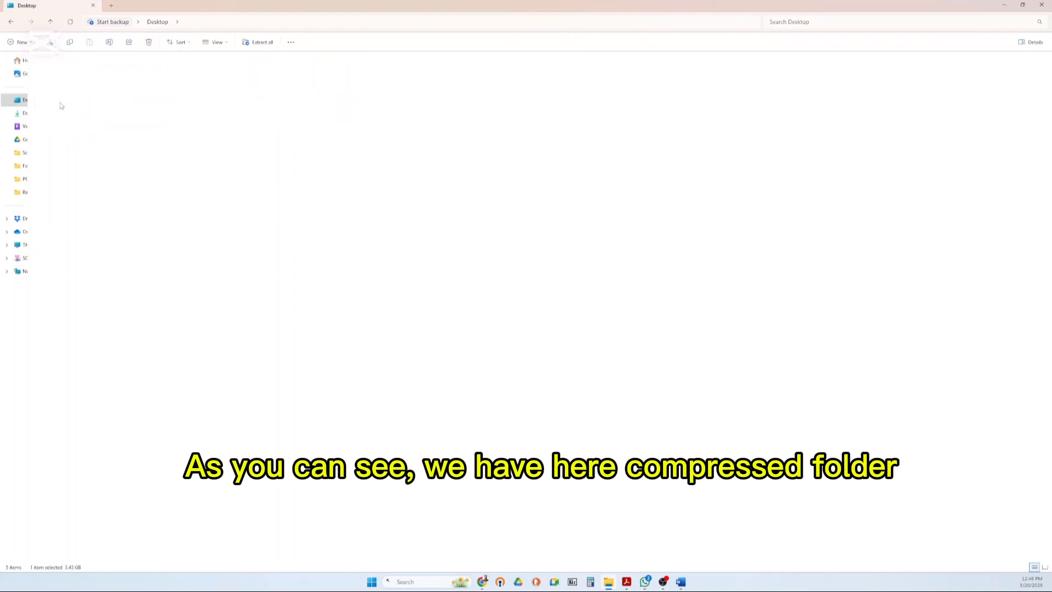
click(67, 70)
double_click(68, 70)
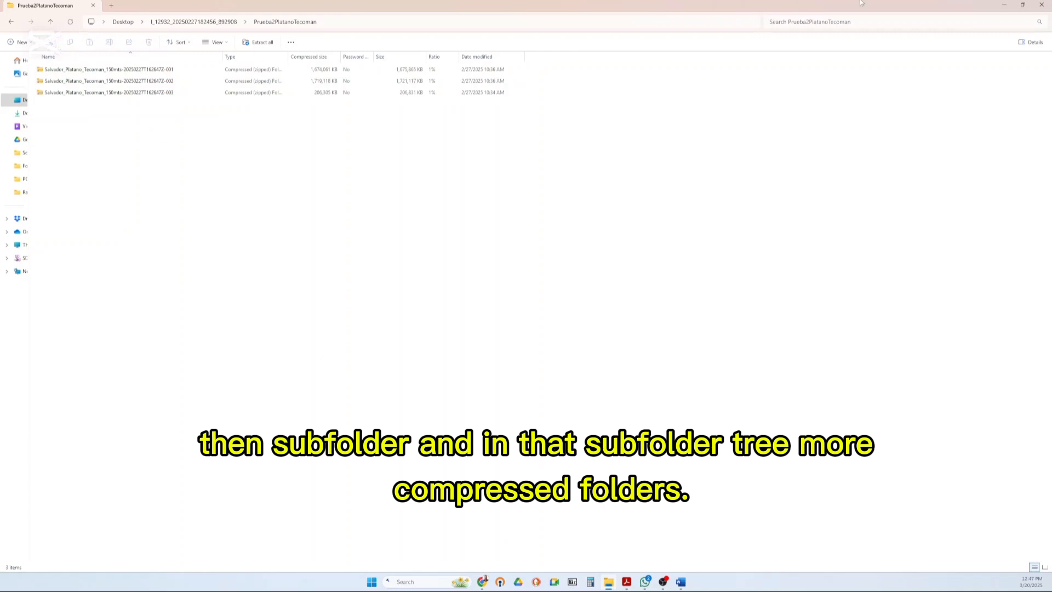
click(1002, 9)
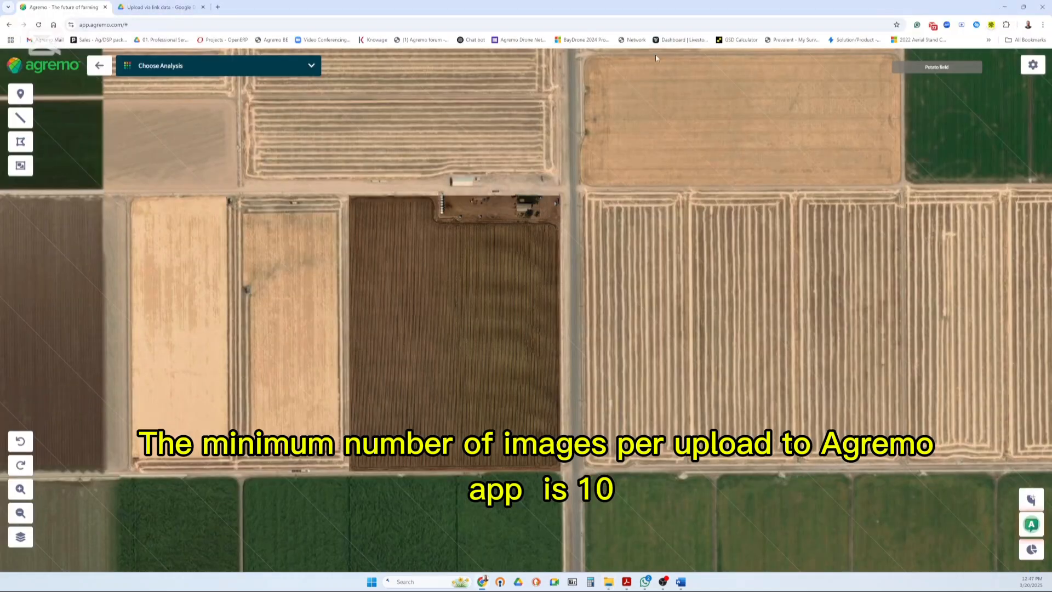